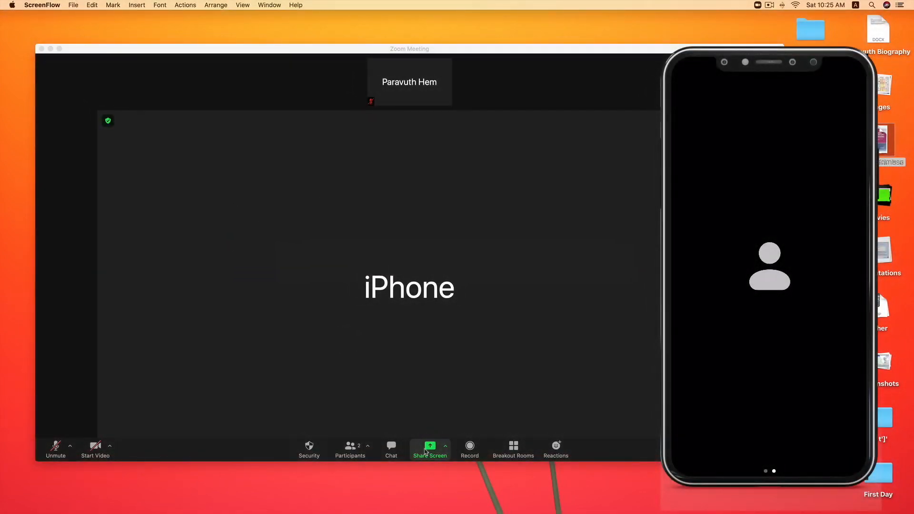
Step: Share the PDF Expert document window from the Share Screen choices
left_click(426, 452)
double_click(214, 263)
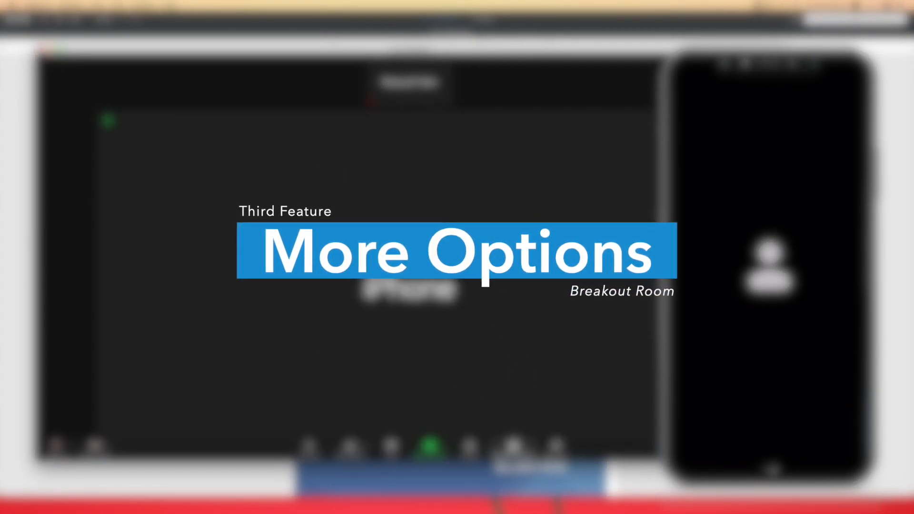
Step: Create four breakout rooms, Room 1 to Room 4, with participants assigned manually
left_click(515, 450)
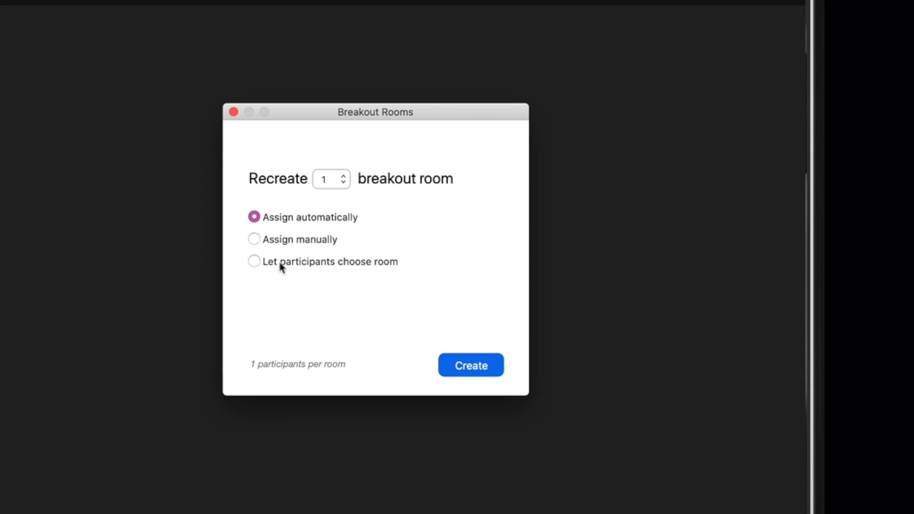
left_click(298, 240)
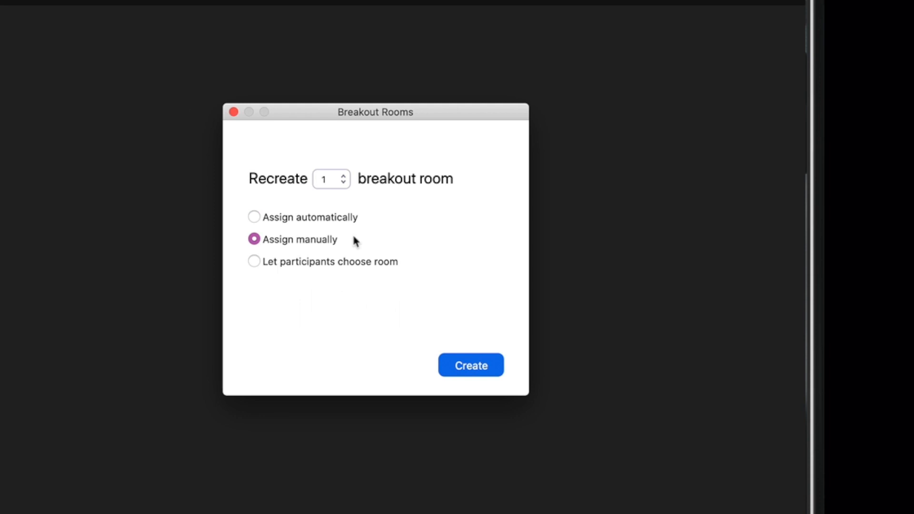
left_click(344, 176)
left_click(344, 176)
left_click(343, 176)
left_click(298, 218)
left_click(344, 176)
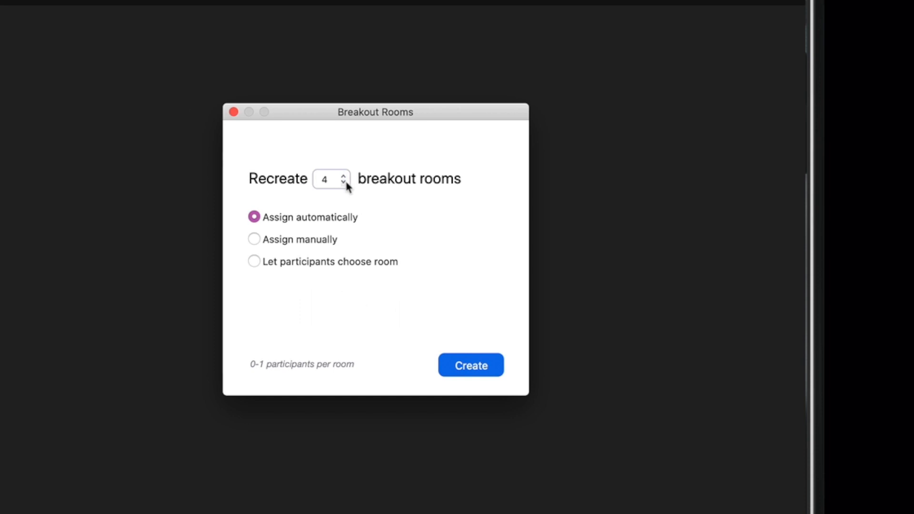
left_click(293, 241)
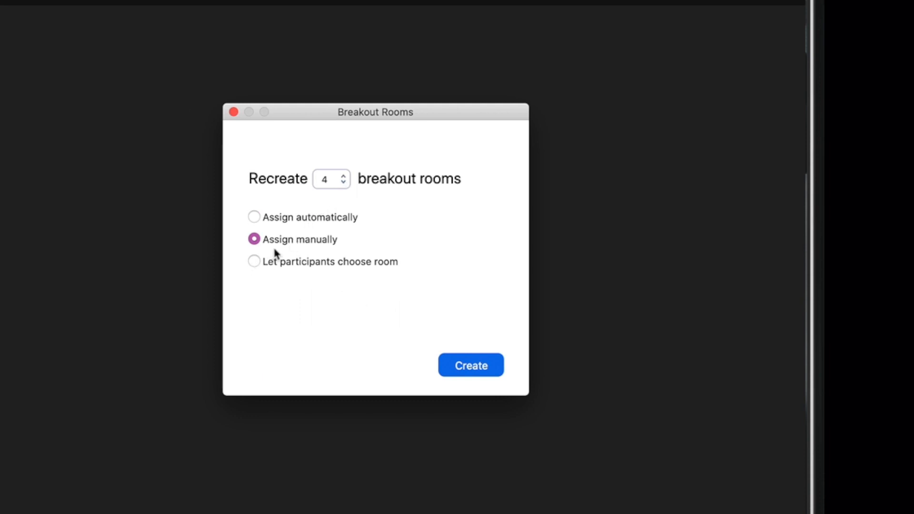
left_click(480, 375)
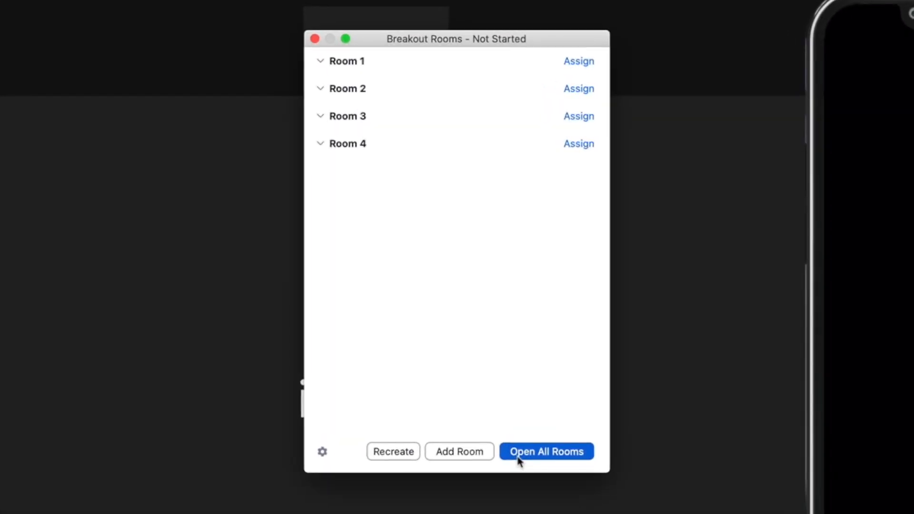
Step: Start renaming Room 1, then bring up the breakout room Options popover
mouse_move(387, 67)
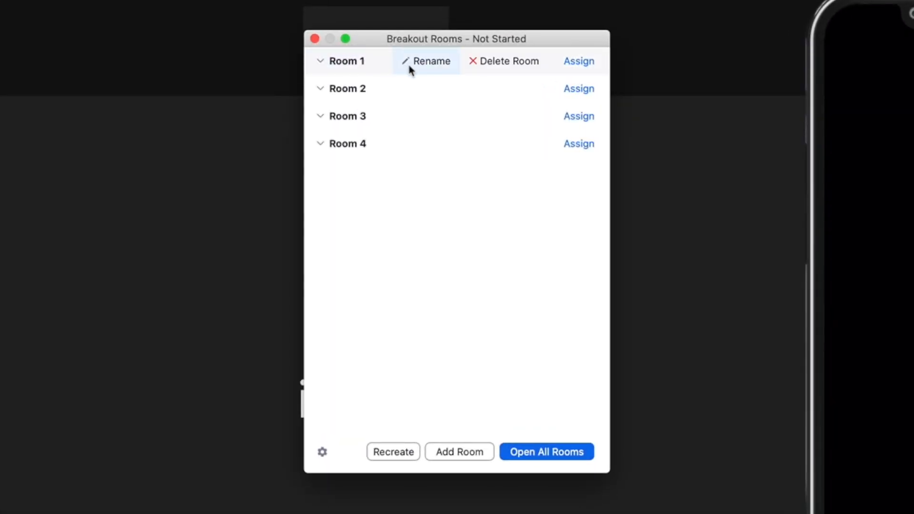
left_click(410, 67)
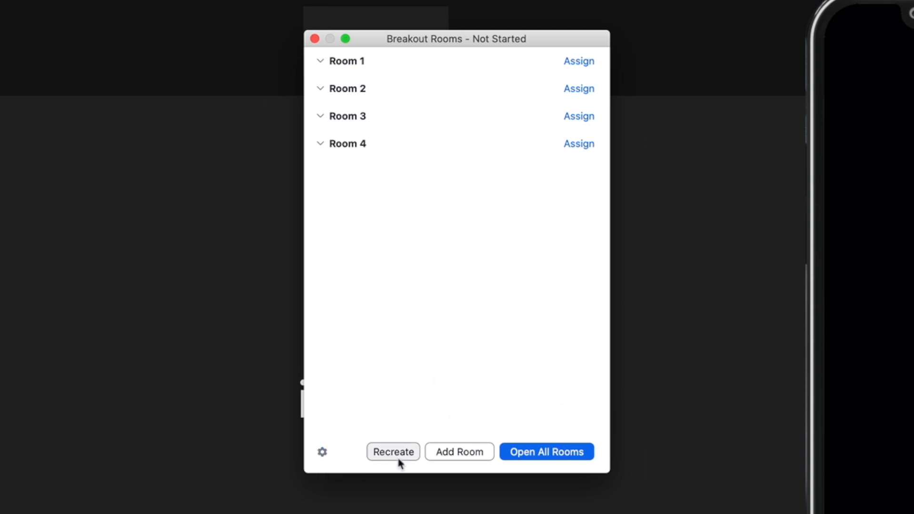
left_click(321, 453)
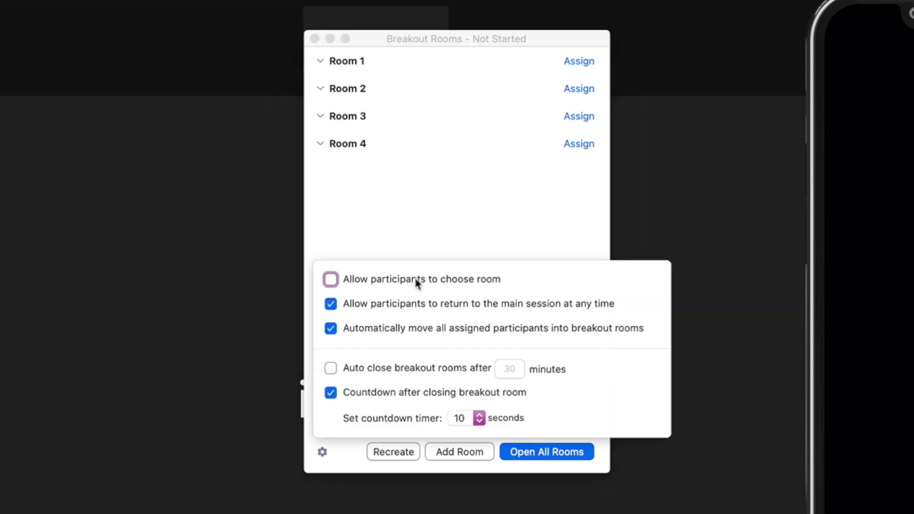
Step: Leave 'Allow participants to choose room' off and untick returning to the main session
left_click(330, 279)
left_click(332, 281)
left_click(333, 309)
Step: Re-allow returning to the main session and auto-close breakout rooms after 13 minutes
left_click(331, 306)
left_click(331, 369)
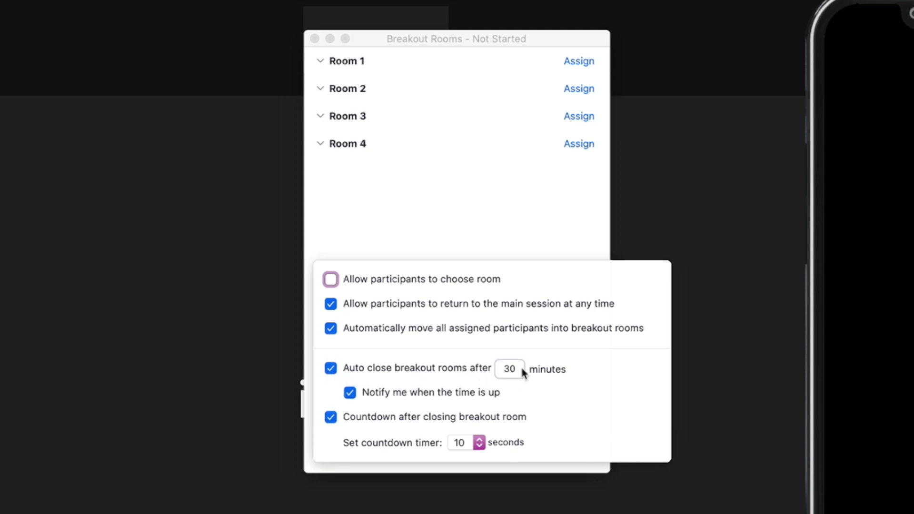
double_click(509, 368)
type("15")
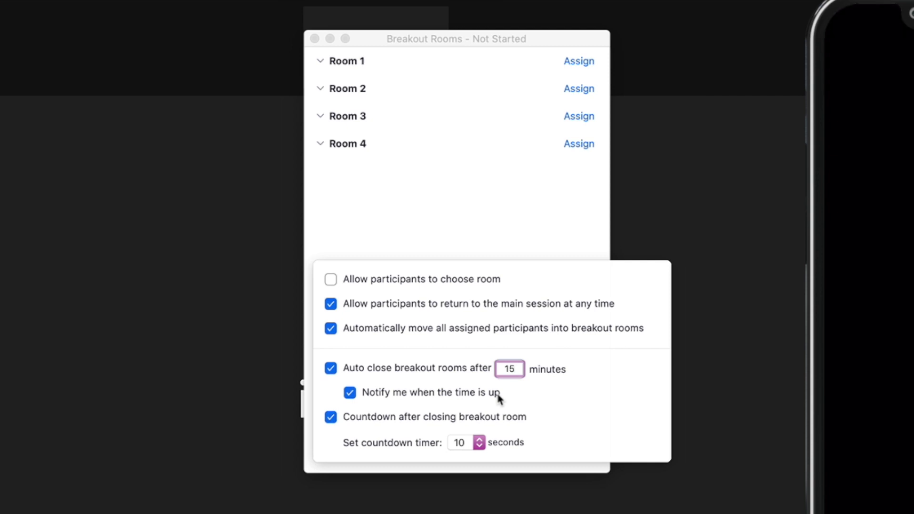
key("BackSpace")
type("3")
Step: Keep the closing countdown at 10 seconds and open all four breakout rooms
left_click(507, 242)
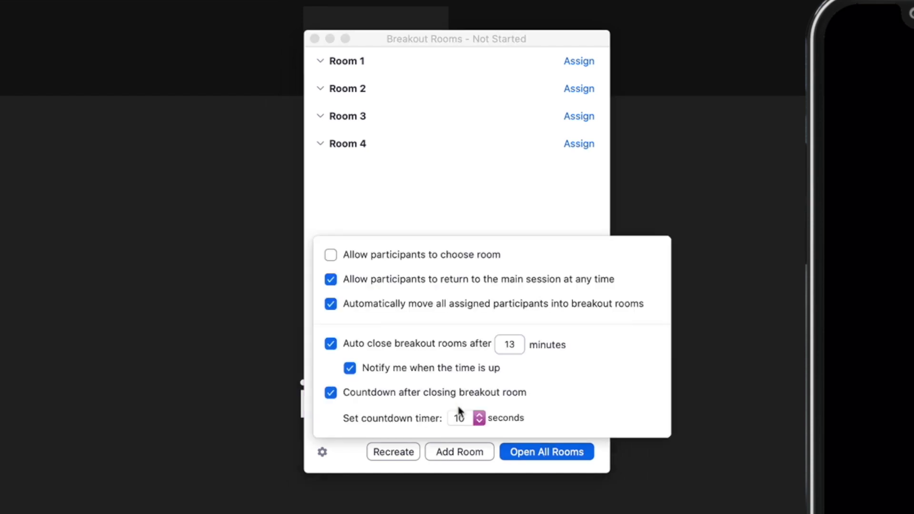
left_click(479, 418)
left_click(479, 418)
left_click(479, 420)
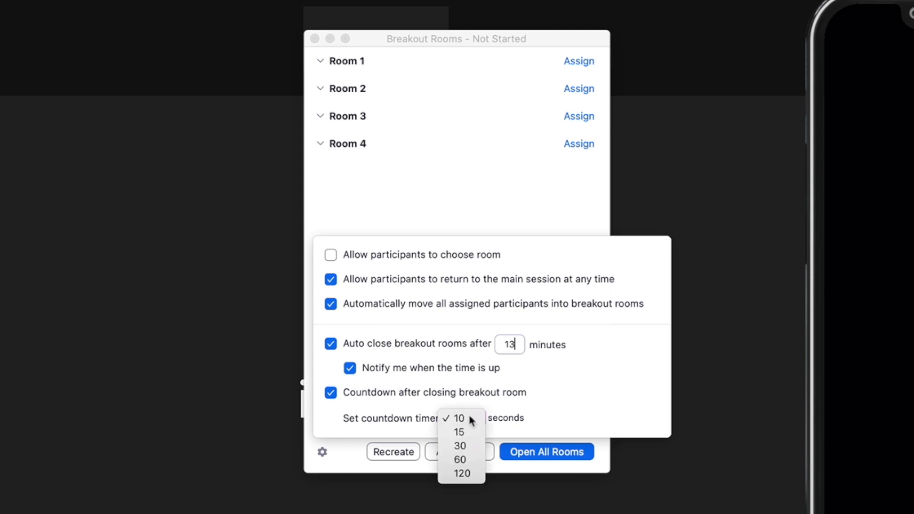
left_click(471, 418)
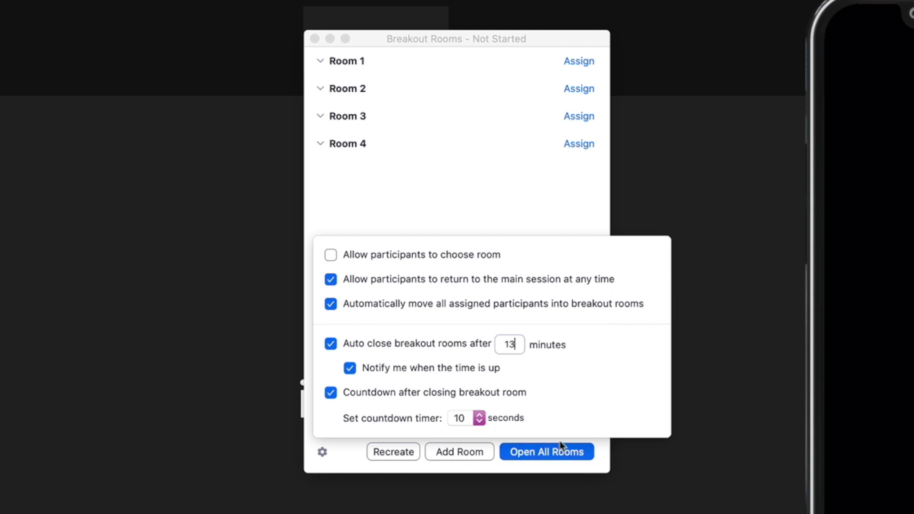
left_click(536, 454)
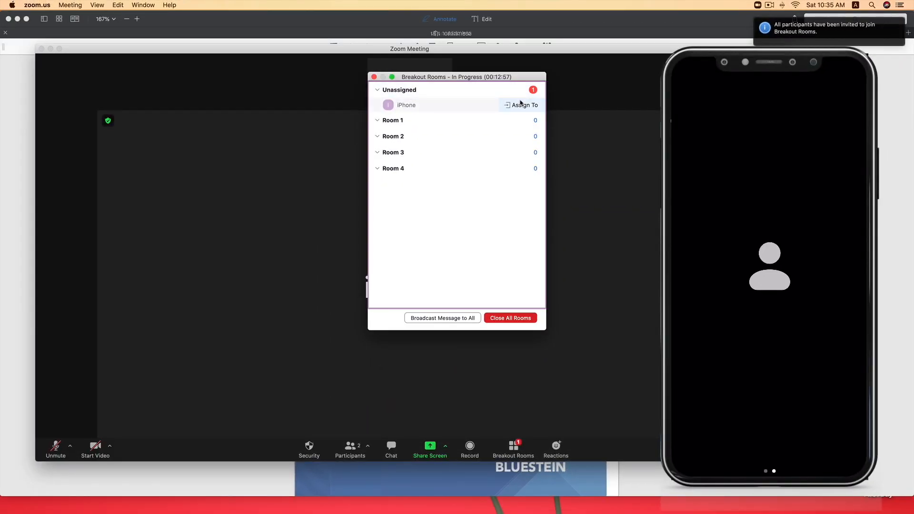
Step: Assign the iPhone participant to Room 1, then close all breakout rooms
left_click(520, 104)
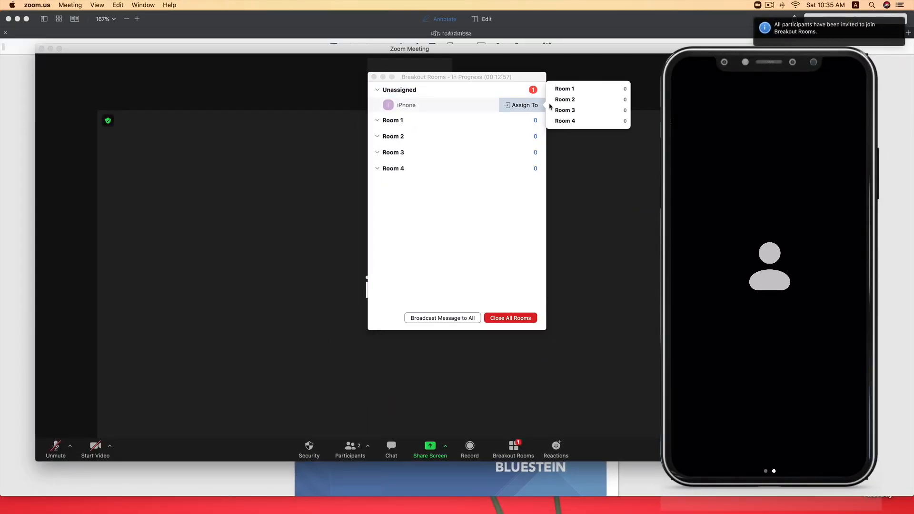
left_click(579, 90)
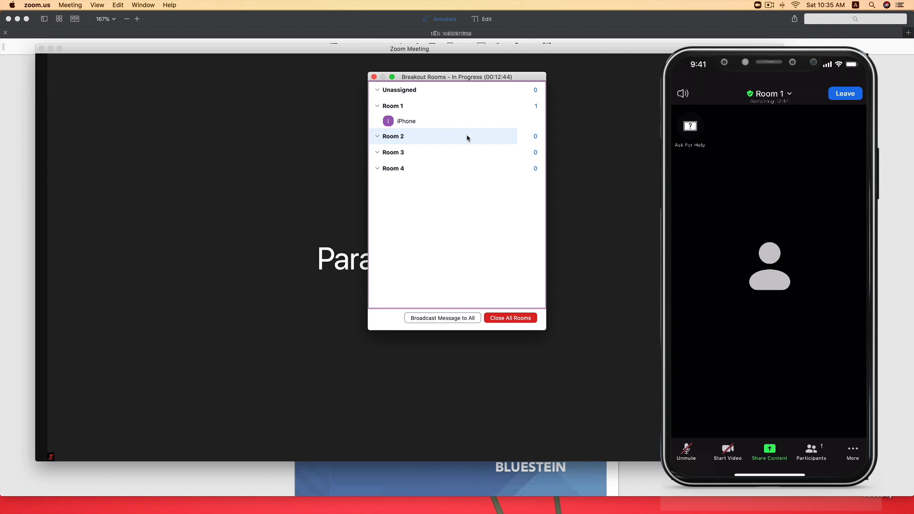
left_click(510, 318)
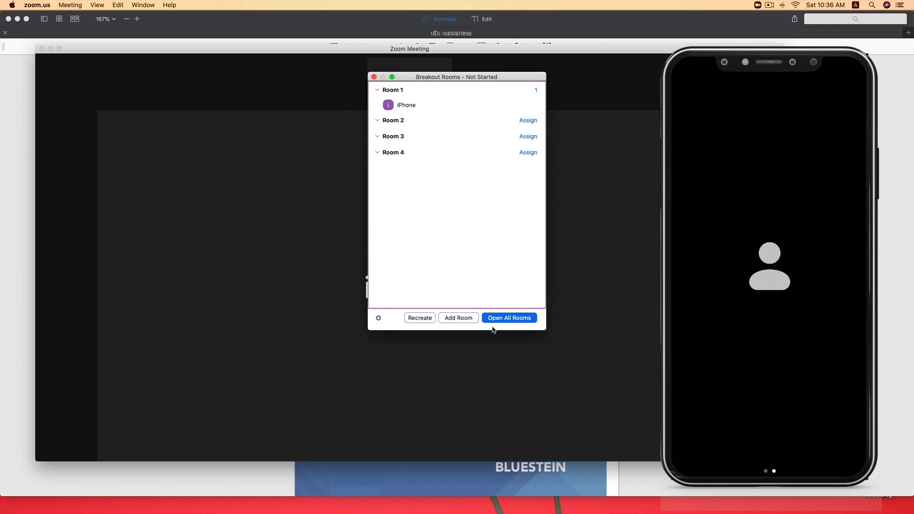
Step: Reopen all breakout rooms so the iPhone attendee joins Room 1
left_click(503, 318)
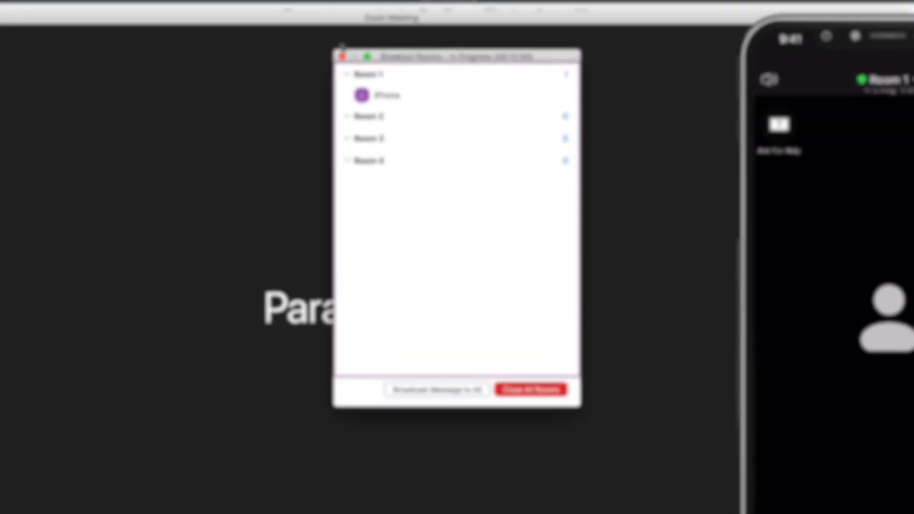
mouse_move(529, 106)
left_click(580, 88)
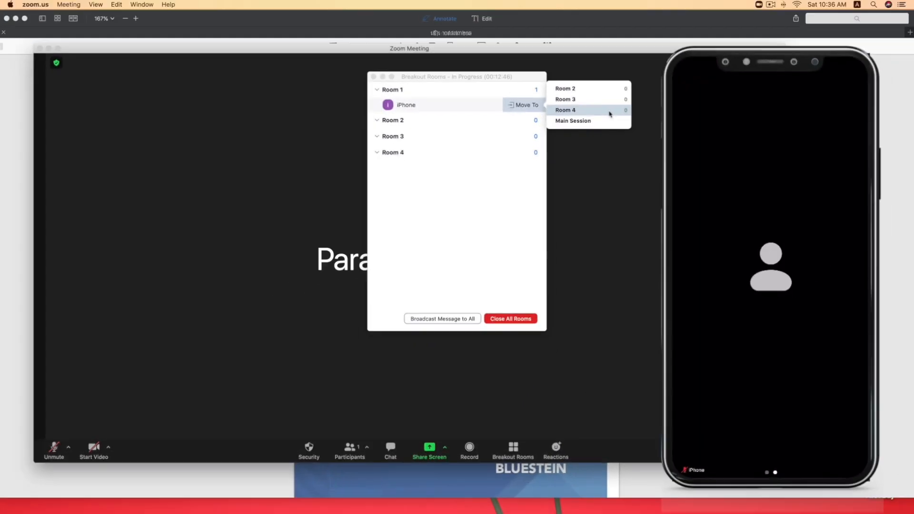
left_click(713, 99)
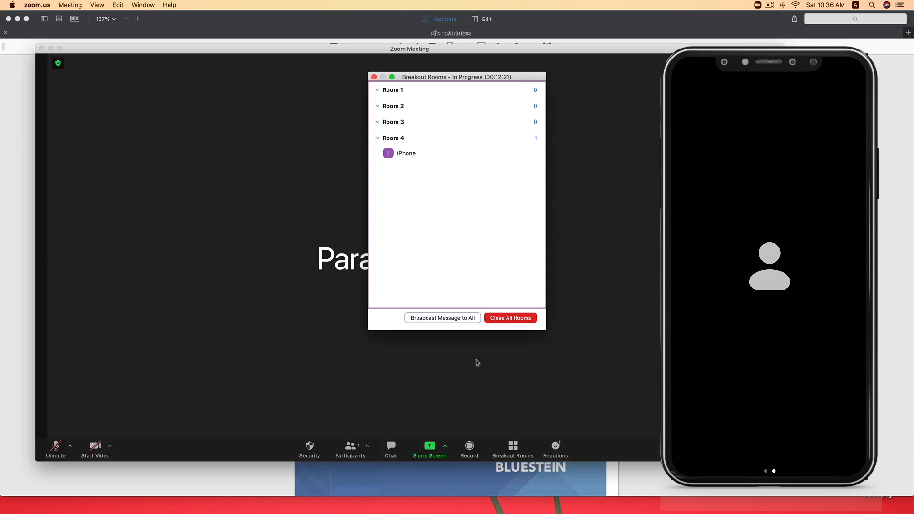
left_click(386, 453)
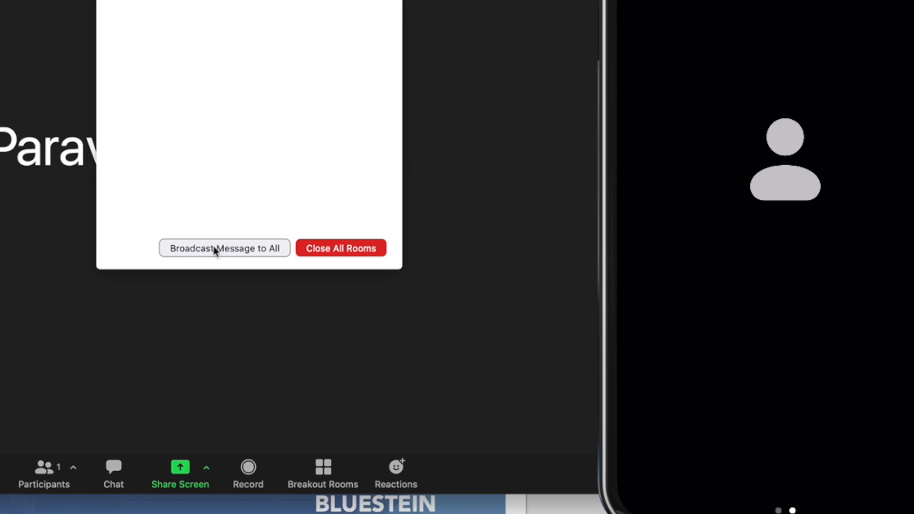
Step: Broadcast 'you have 2 minutes left' to every breakout room
left_click(215, 250)
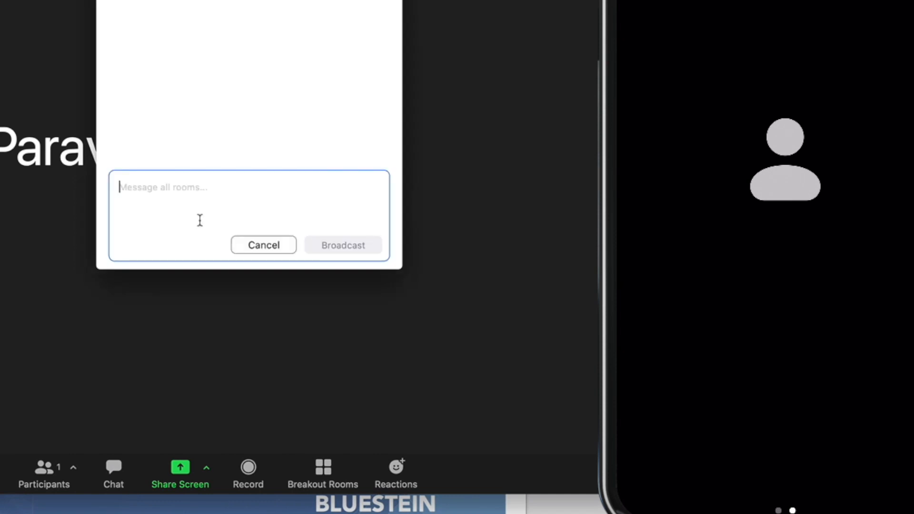
key("XF86MonBrightnessDown")
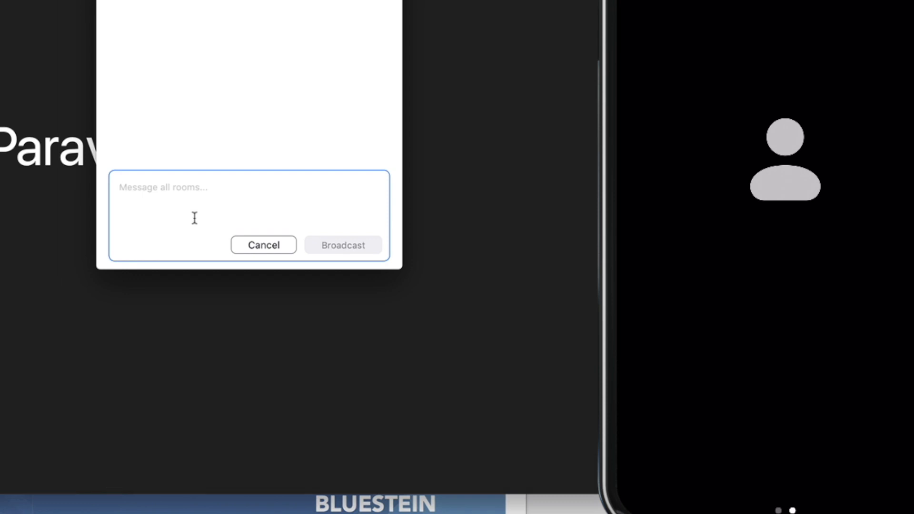
type("you have 2 minutes left")
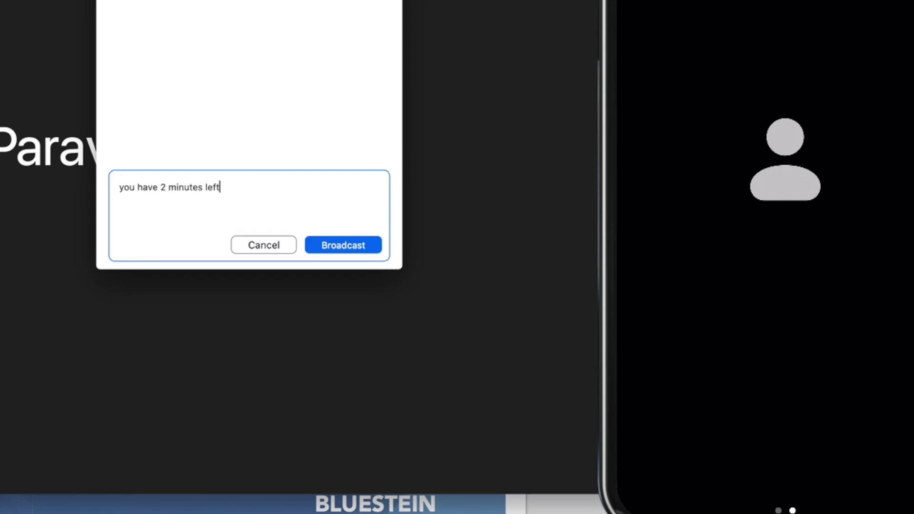
left_click(341, 245)
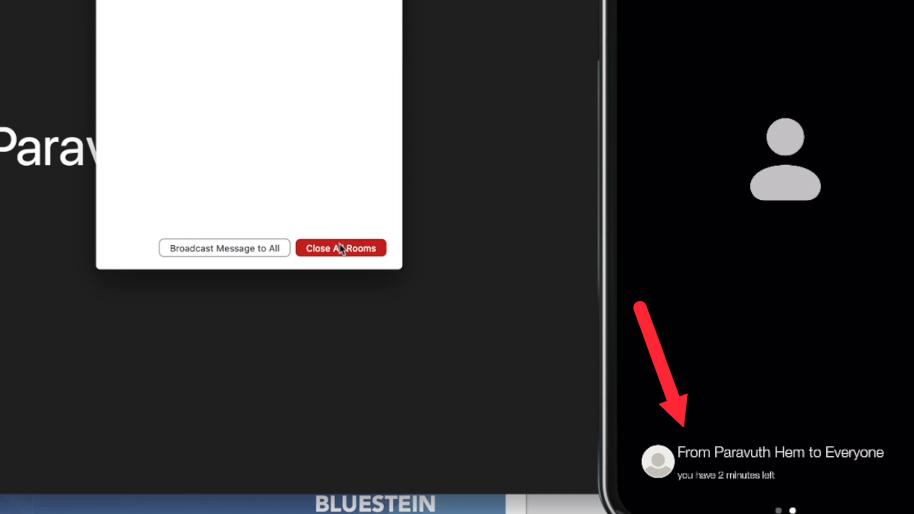
Step: Close all breakout rooms and dismiss the Breakout Rooms window
left_click(340, 247)
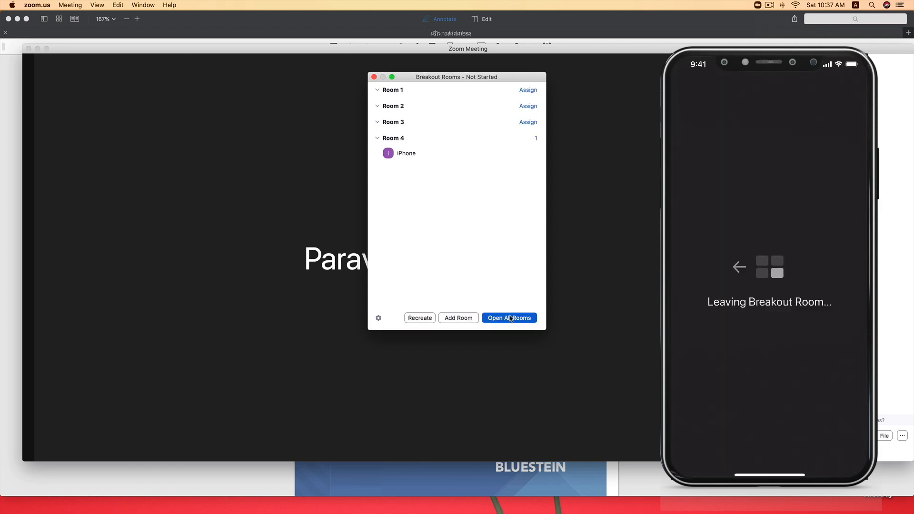
left_click(375, 76)
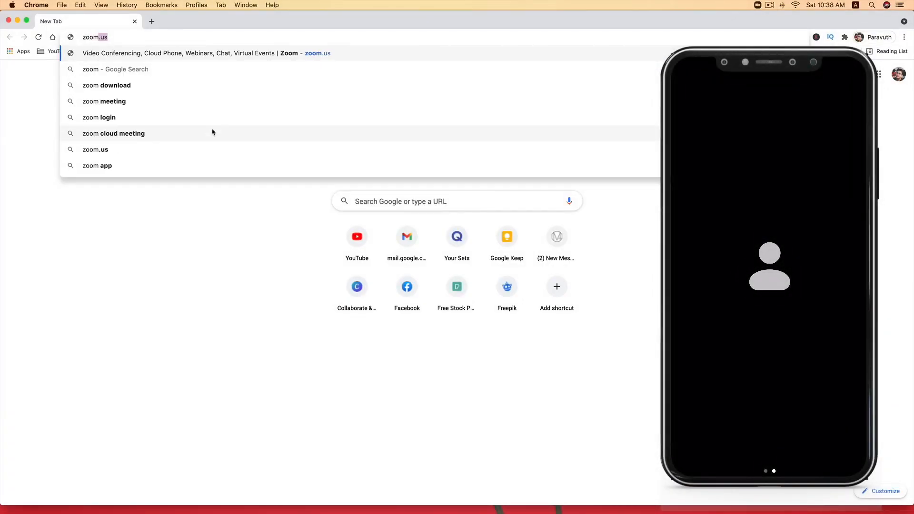
Step: Load the zoom.us website in a new Chrome tab
key("Return")
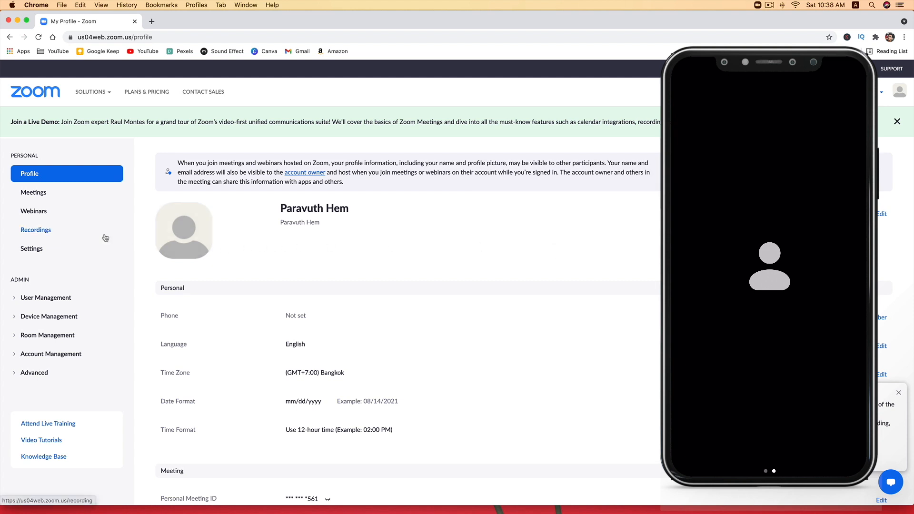
Step: Open the Zoom account Settings and scroll through the Meeting tab's scheduling and in-meeting options
left_click(31, 257)
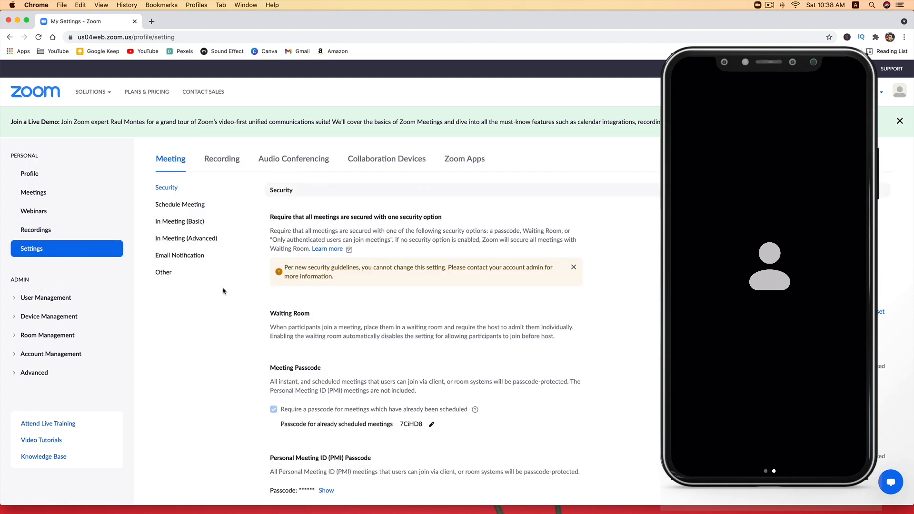
scroll(277, 330, "down", 10)
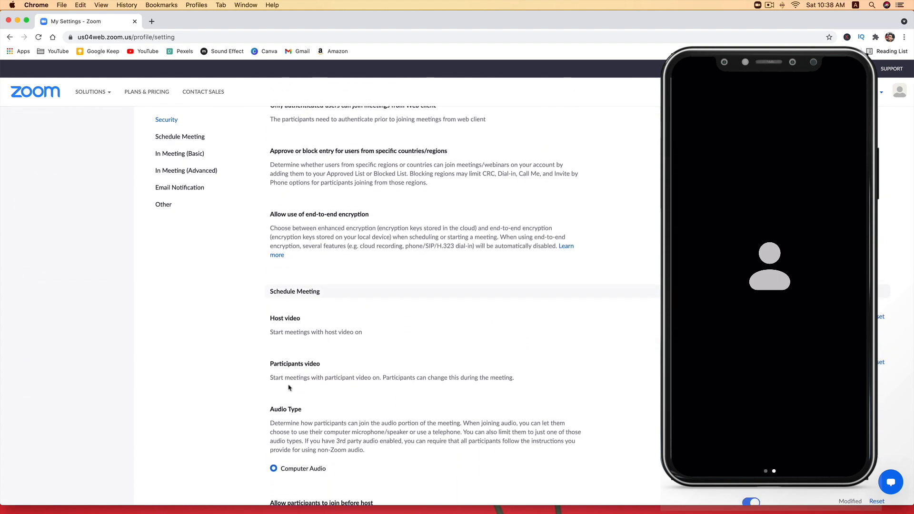
scroll(289, 384, "down", 20)
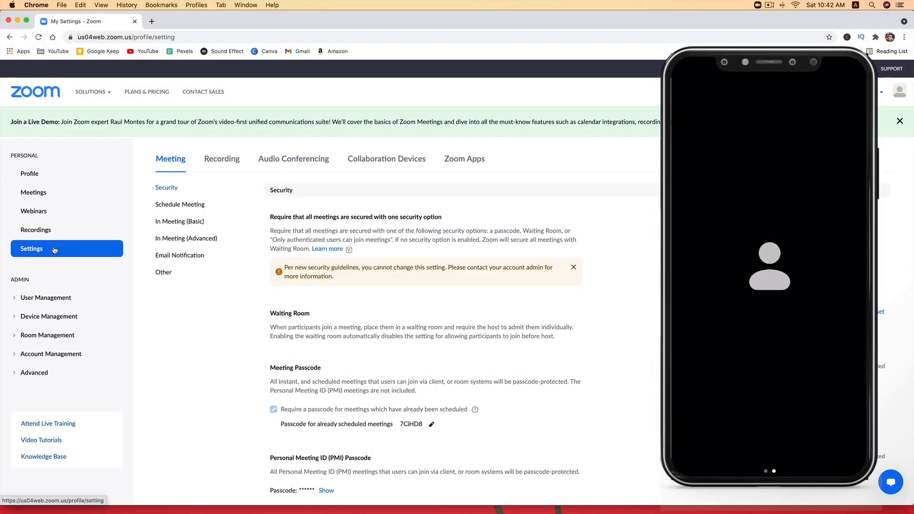
Step: Start a new meeting titled 'Zoom Template' dated 08/15/2021
left_click(45, 196)
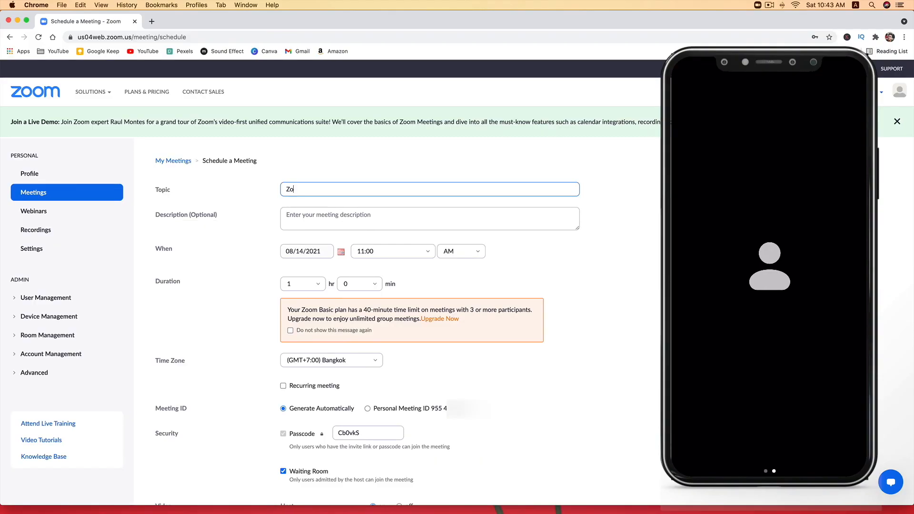
type("om Template")
key("Tab")
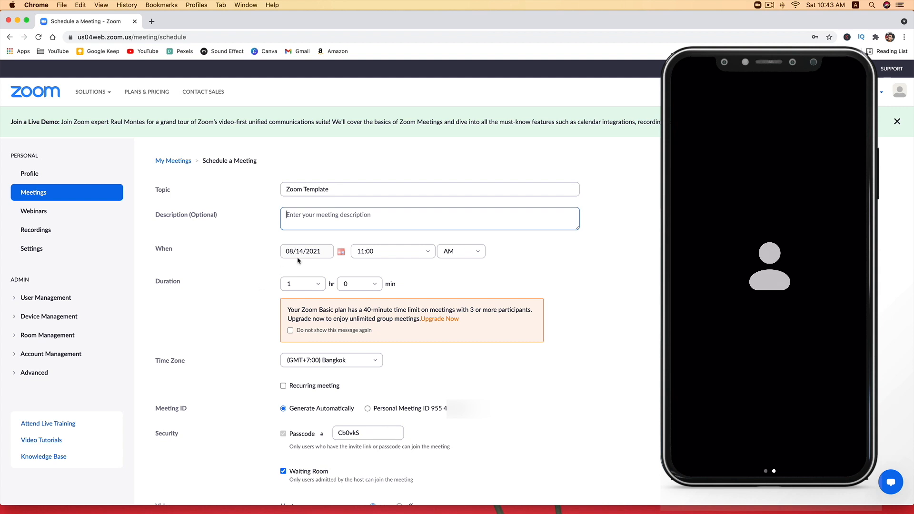
left_click(342, 254)
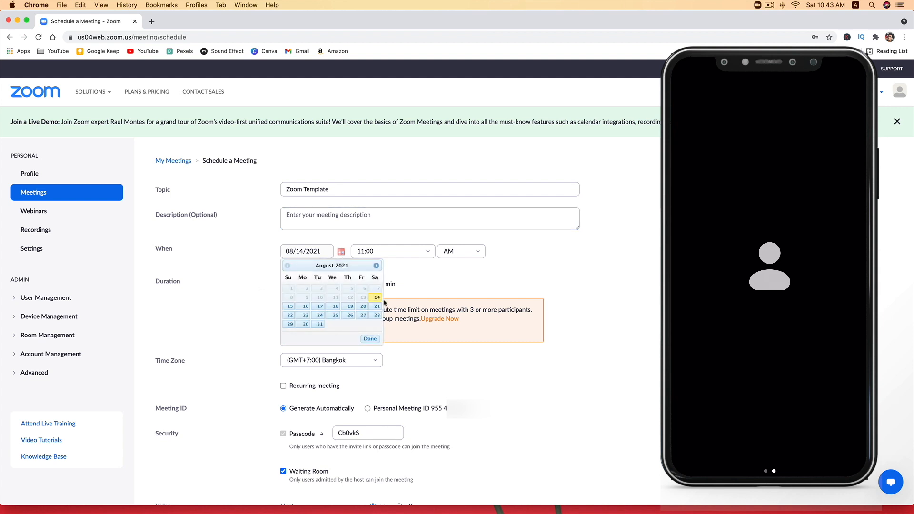
left_click(289, 307)
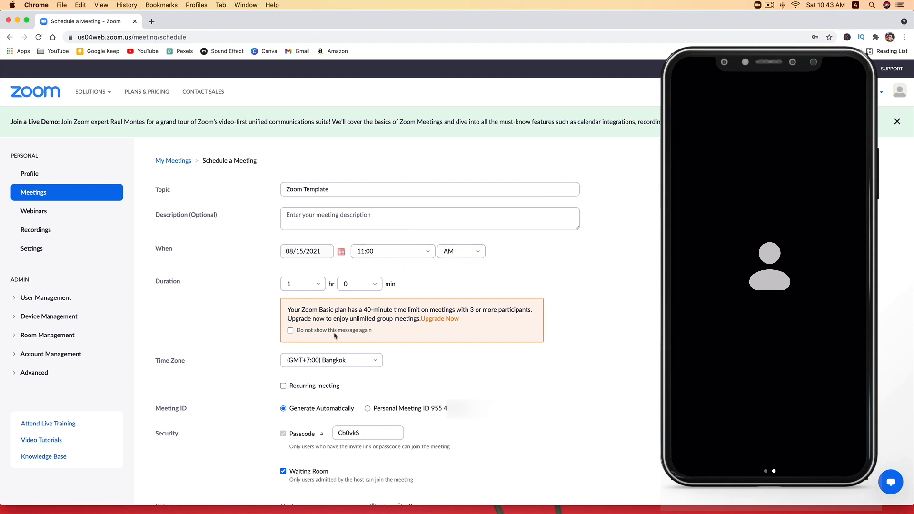
Step: Keep the meeting ID on Generate Automatically instead of the personal meeting ID
scroll(336, 325, "down", 2)
scroll(336, 325, "down", 1)
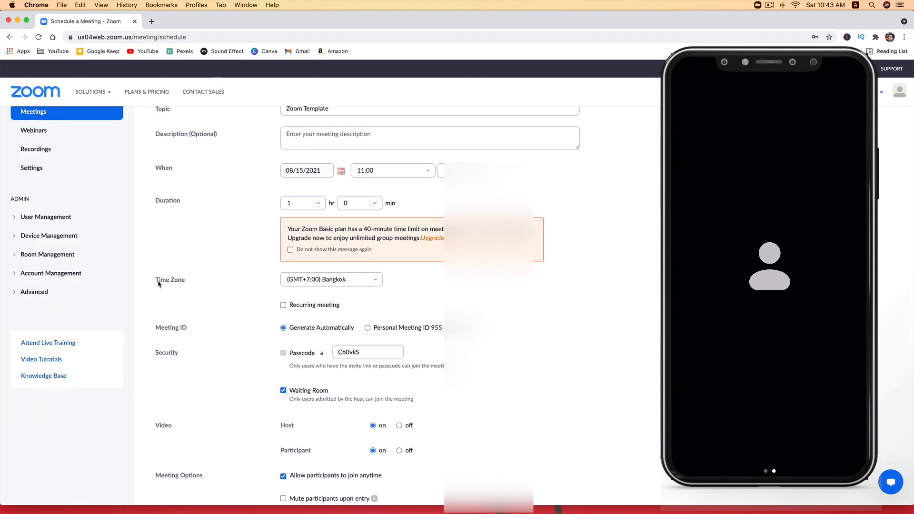
left_click_drag(157, 282, 161, 281)
scroll(338, 236, "down", 1)
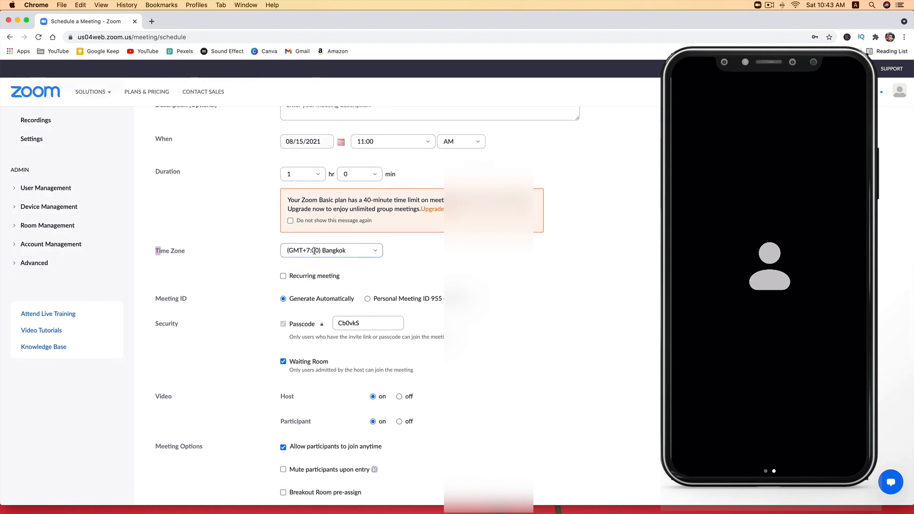
scroll(335, 293, "down", 2)
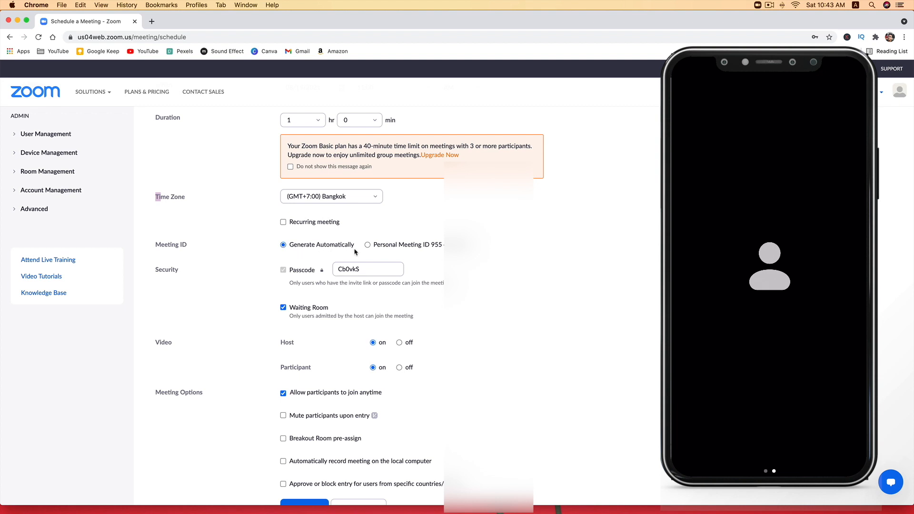
left_click(377, 247)
scroll(333, 235, "down", 1)
left_click(298, 223)
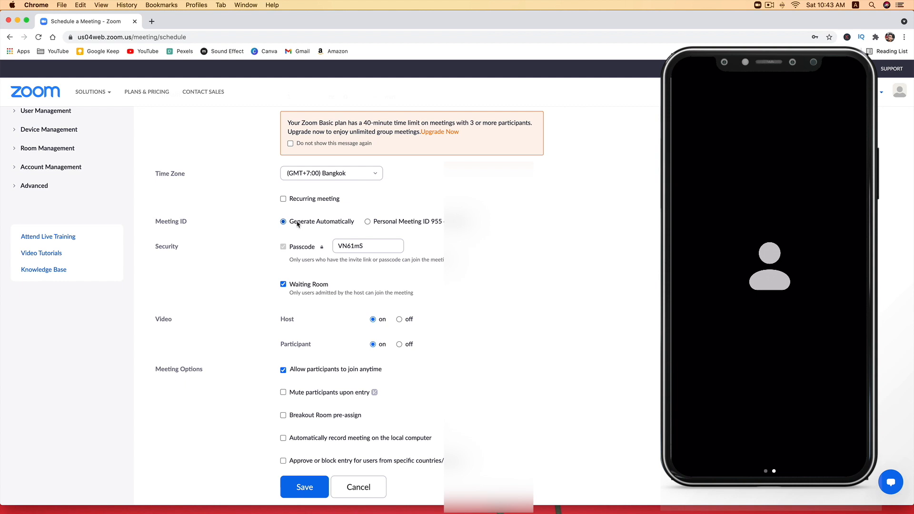
Step: Change the meeting passcode to 12345 and turn off the waiting room
left_click_drag(374, 244, 319, 245)
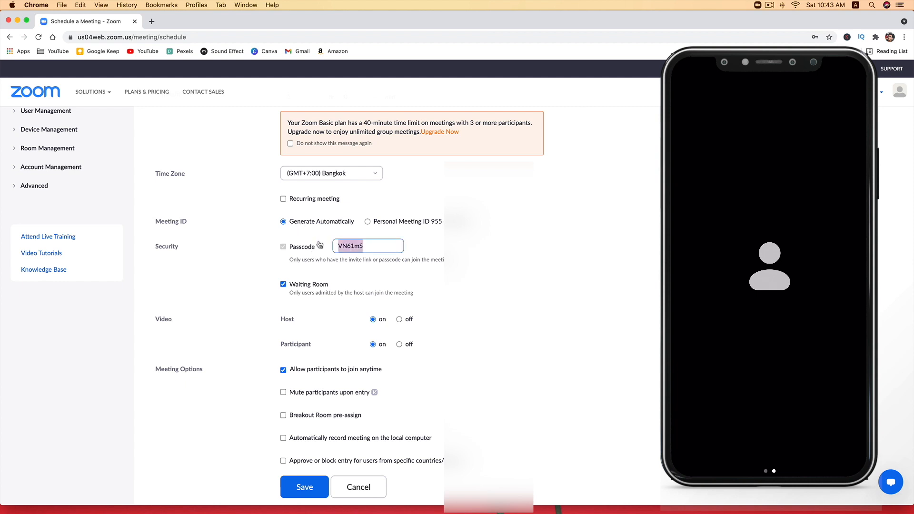
type("12345")
left_click(285, 286)
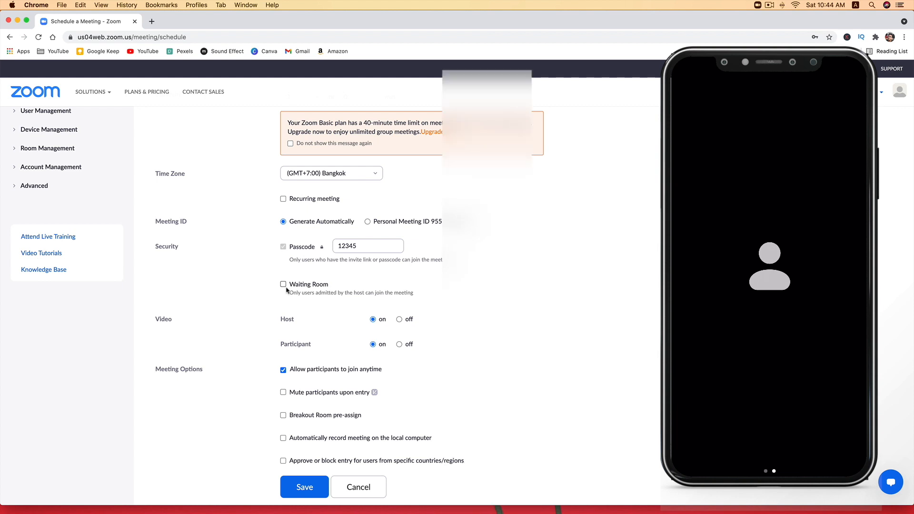
scroll(287, 290, "down", 2)
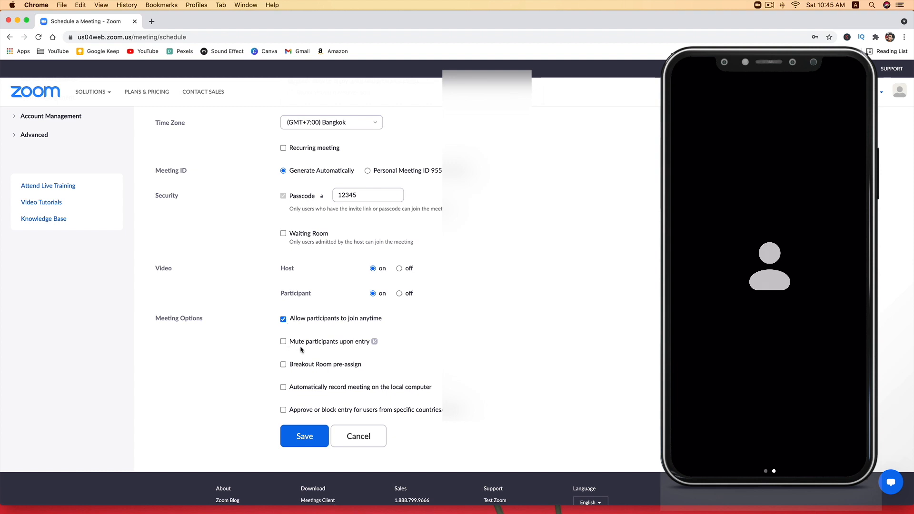
Step: Mute participants upon entry and cancel the country/region entry restriction
left_click(283, 342)
left_click(283, 410)
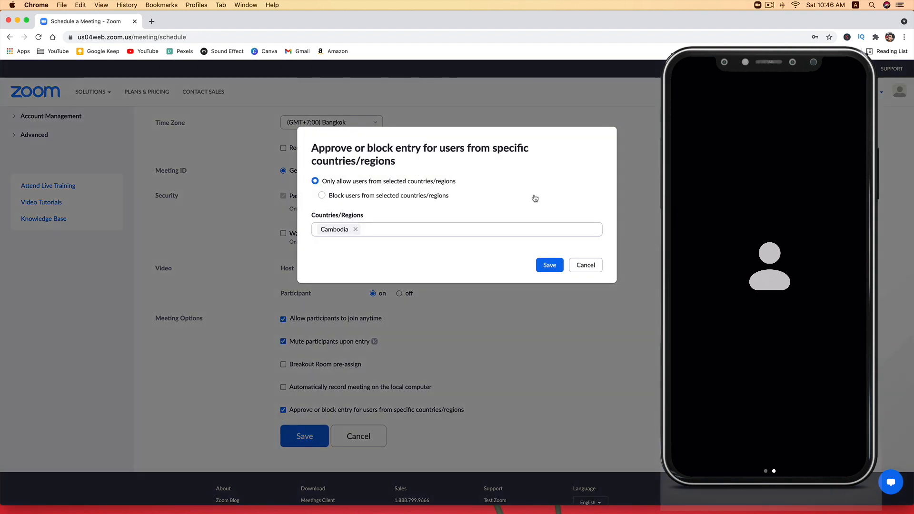
left_click(594, 265)
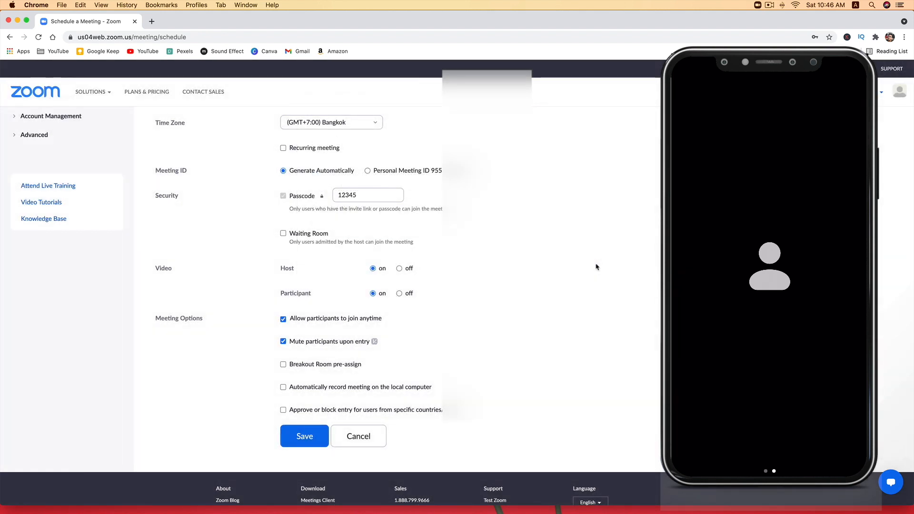
Step: Save the meeting and store its settings as the template 'Zoom Template Tutorial'
left_click(299, 437)
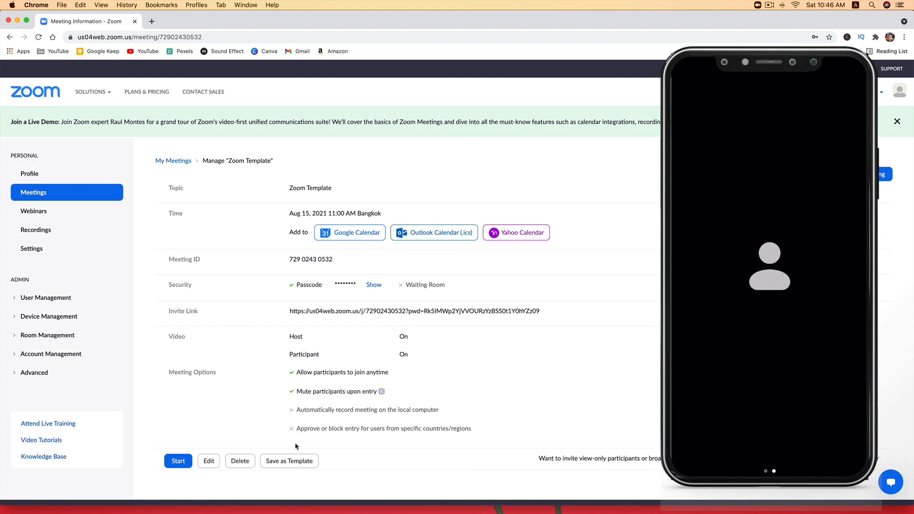
left_click(286, 468)
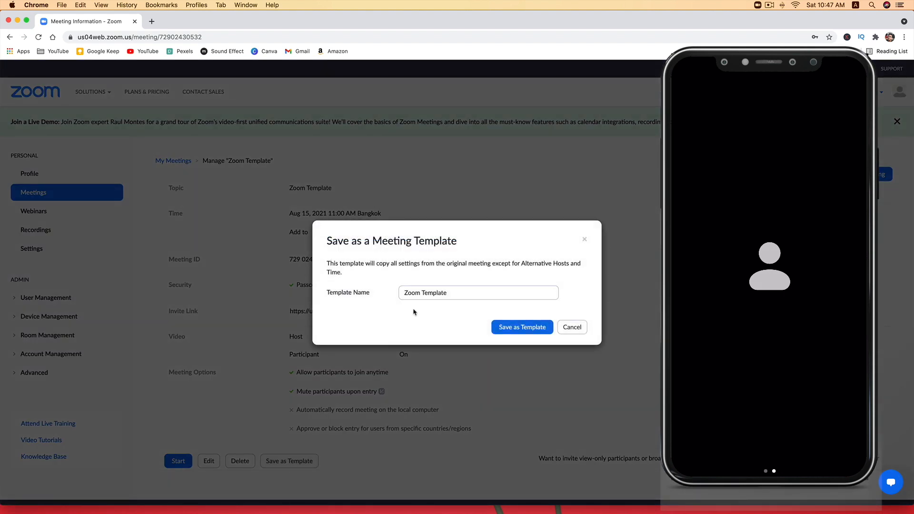
left_click_drag(468, 290, 425, 291)
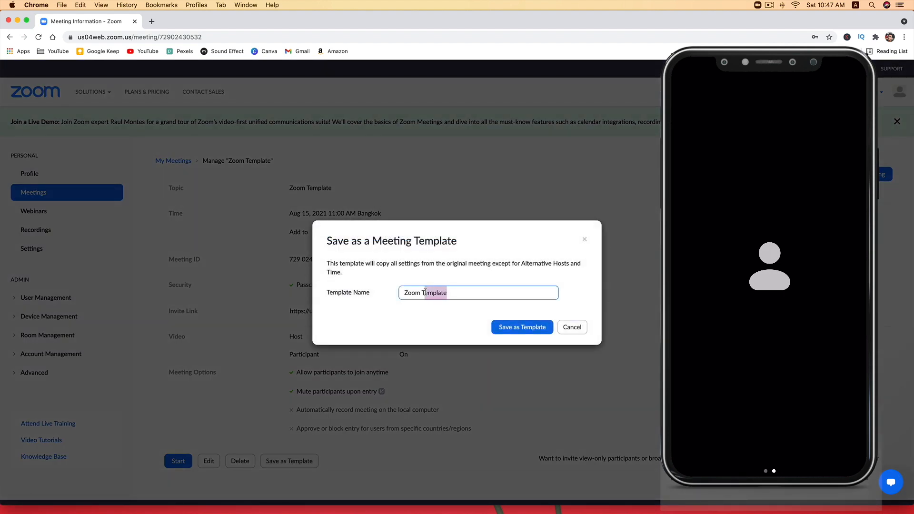
left_click(453, 291)
type("Meeting")
key("BackSpace")
key("BackSpace")
key("BackSpace")
key("BackSpace")
key("BackSpace")
key("BackSpace")
key("BackSpace")
type("Tutorial")
left_click(517, 329)
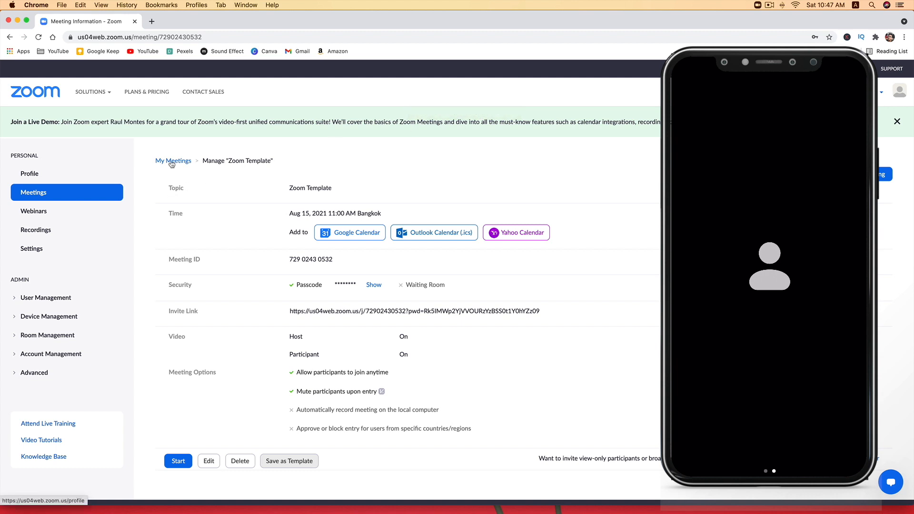
Step: Schedule a new meeting from the 'Zoom Template Tutorial' entry under Meeting Templates
left_click(69, 199)
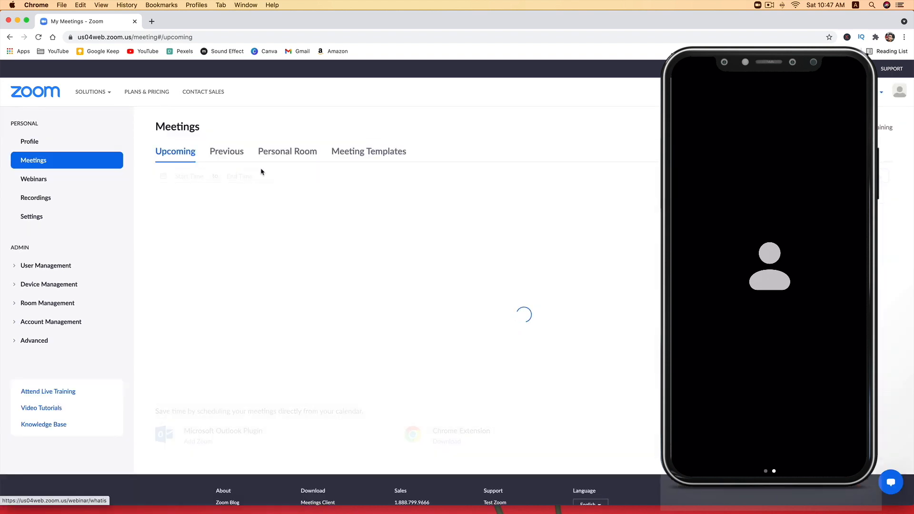
left_click(363, 188)
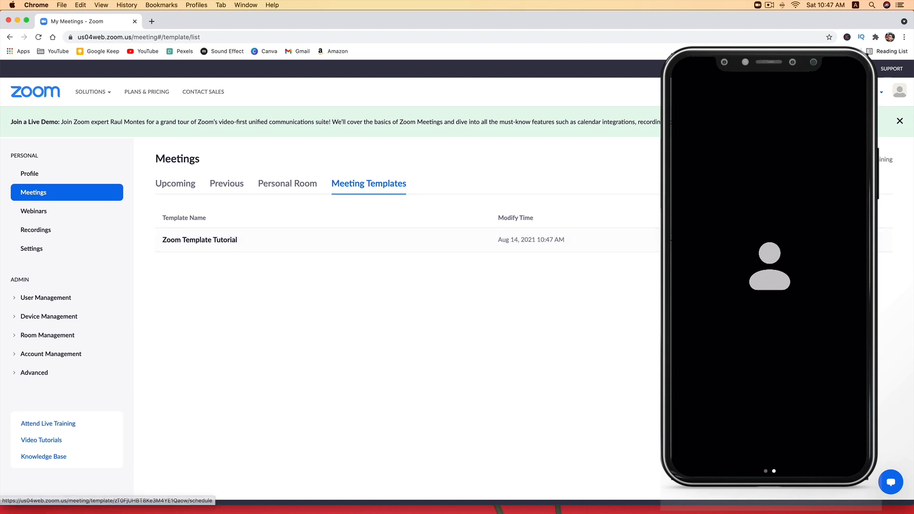
left_click(230, 243)
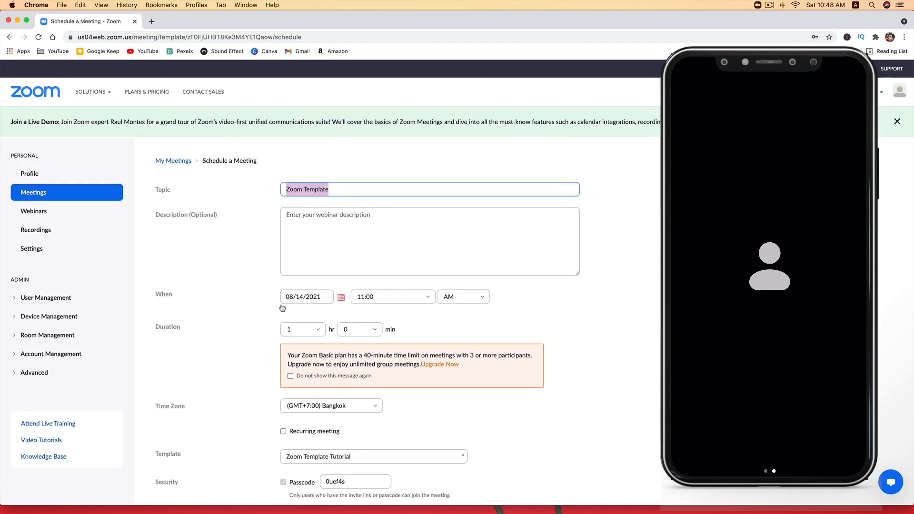
Step: Change the draft meeting's date to August 18, then cancel it without saving
left_click(341, 271)
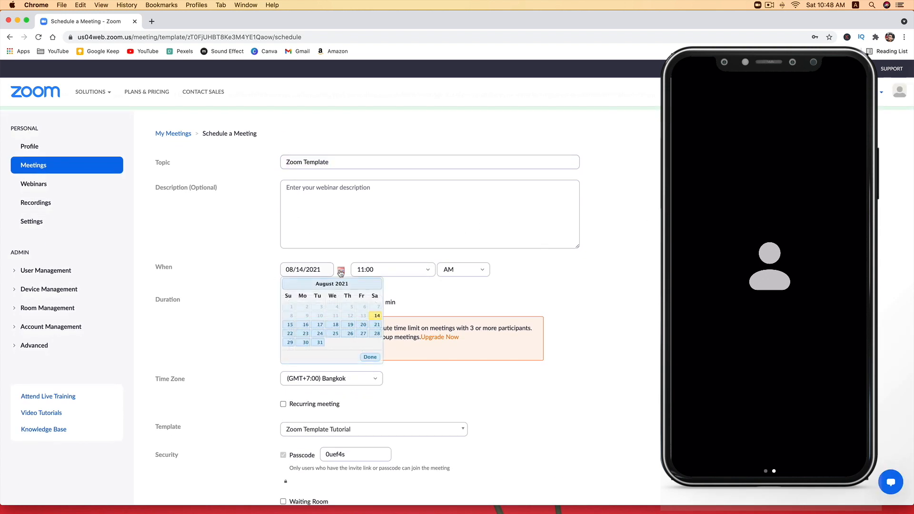
left_click(335, 325)
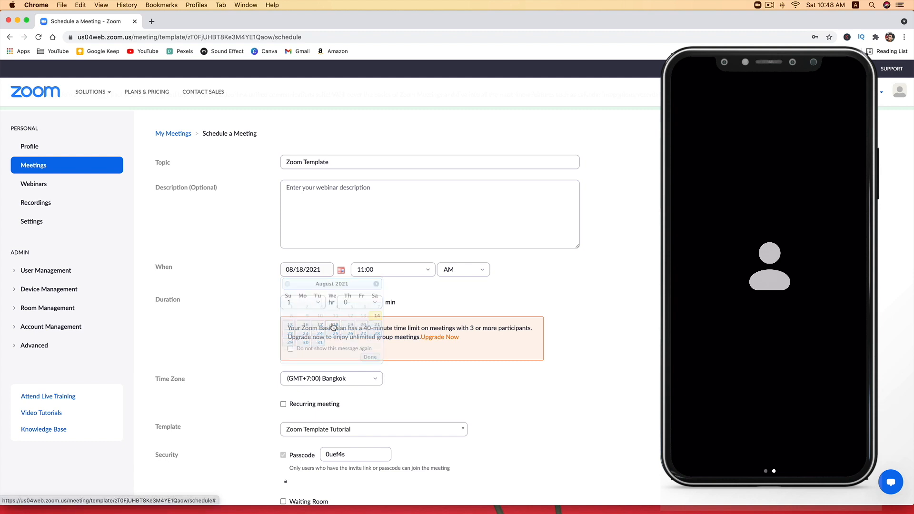
scroll(393, 291, "down", 3)
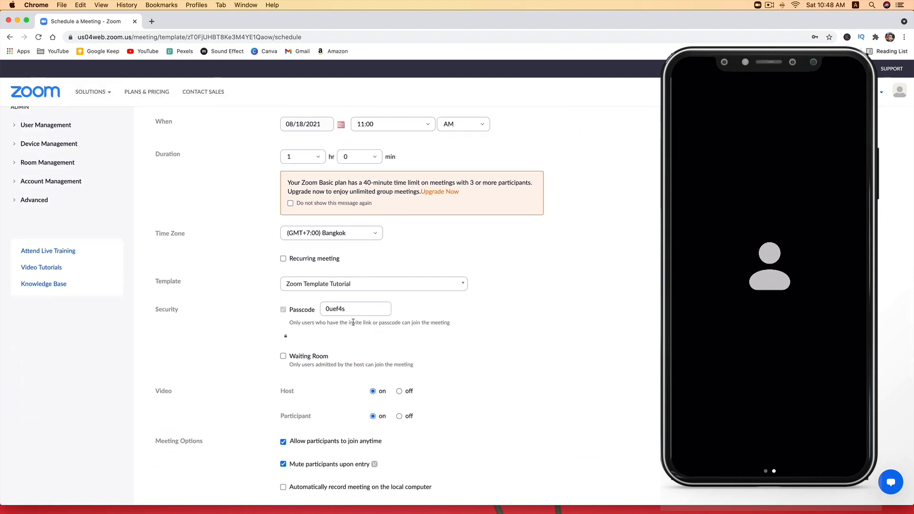
scroll(374, 347, "down", 3)
scroll(374, 347, "down", 1)
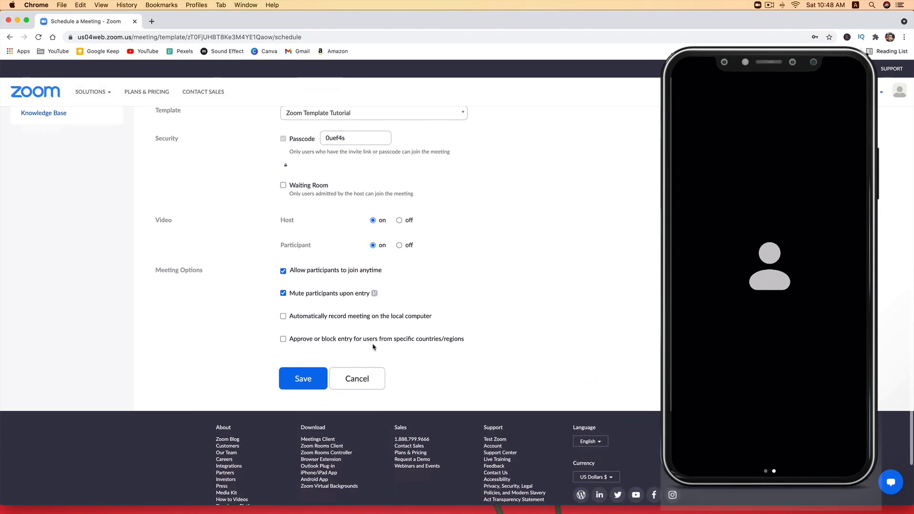
scroll(285, 285, "down", 2)
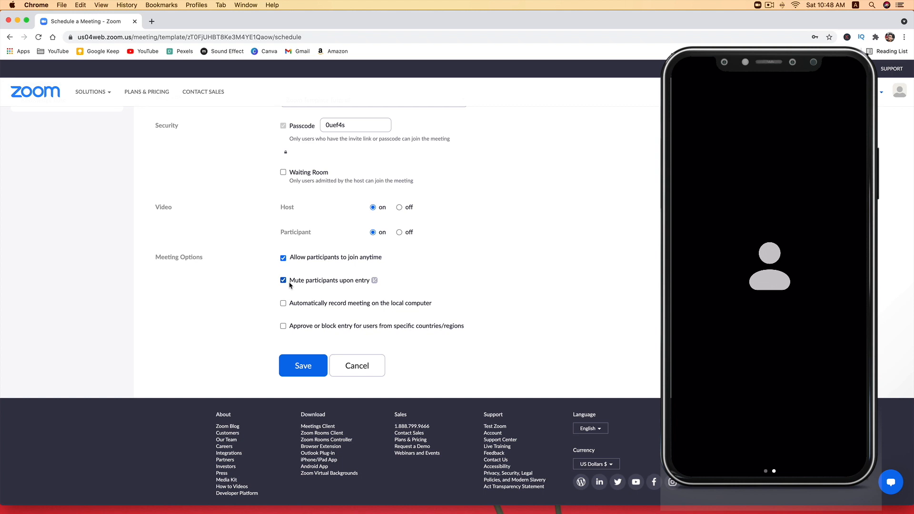
left_click(360, 378)
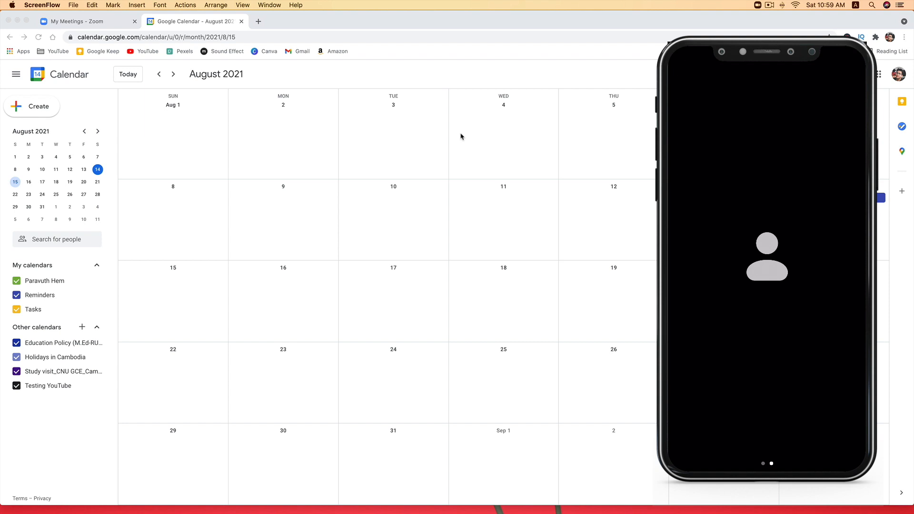
Step: Create a Google Calendar event titled 'Zoom Tutorial Meeting', then go back to the Zoom meetings list
left_click(50, 108)
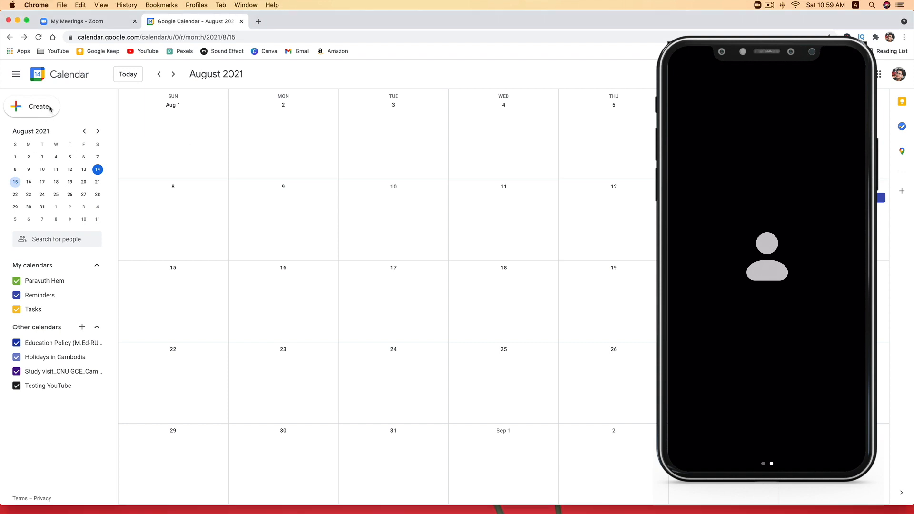
left_click(50, 107)
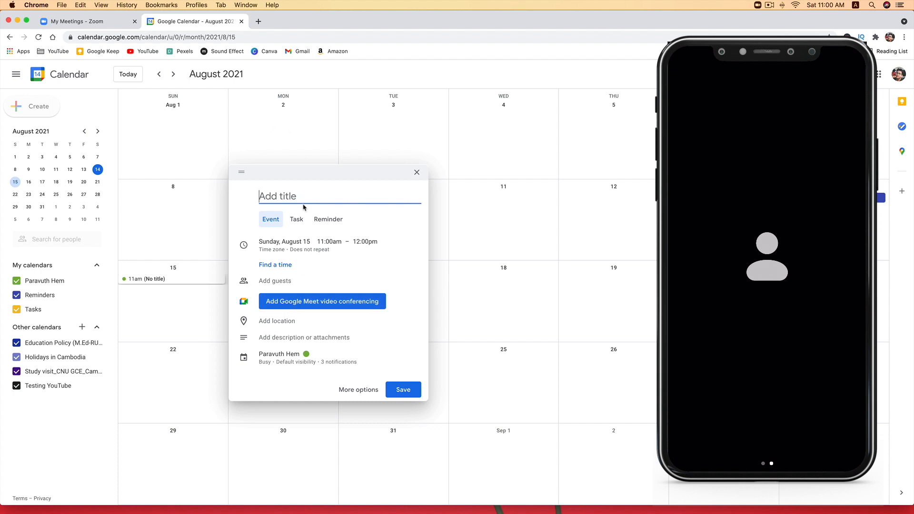
type("Zoom Tutorial Meeting")
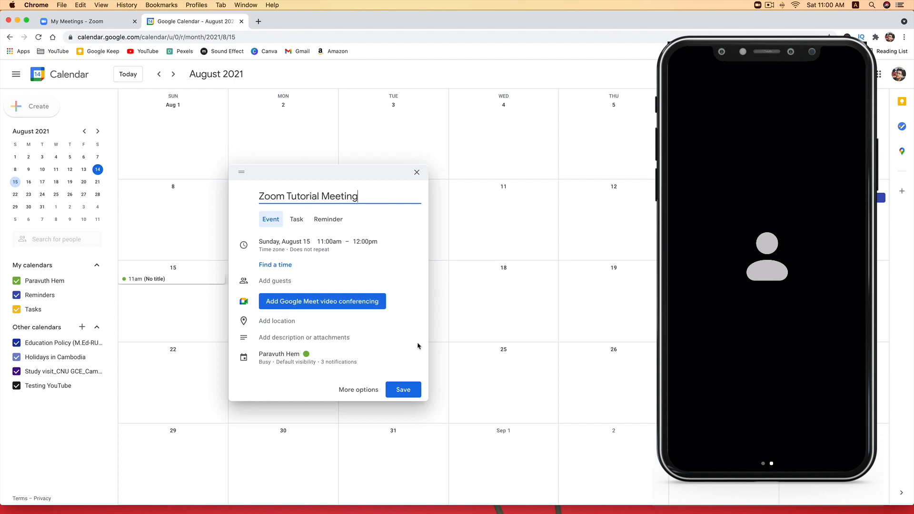
left_click(77, 22)
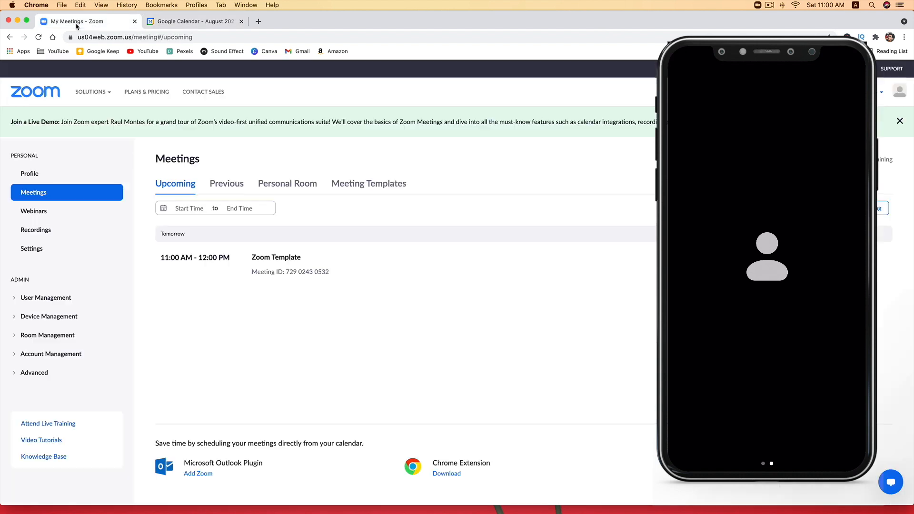
Step: Copy the Zoom Template meeting's join link and return to the calendar event draft
mouse_move(249, 263)
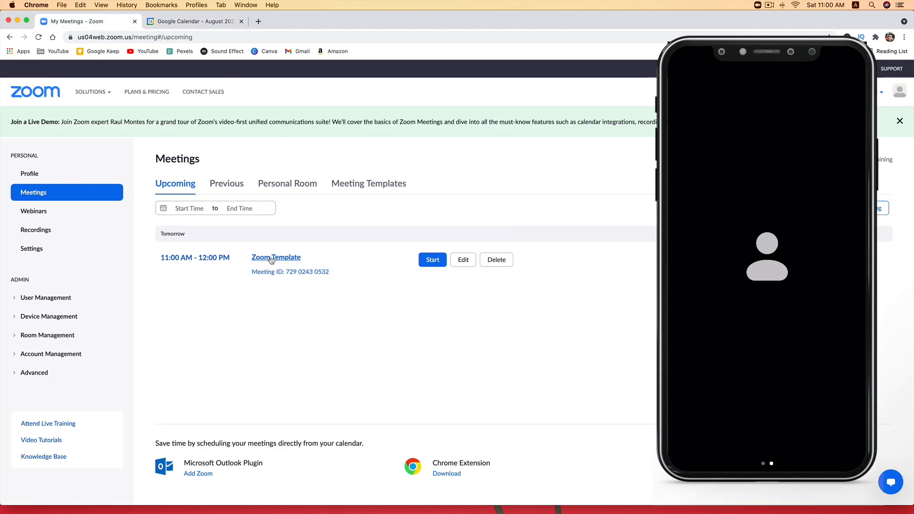
left_click(271, 259)
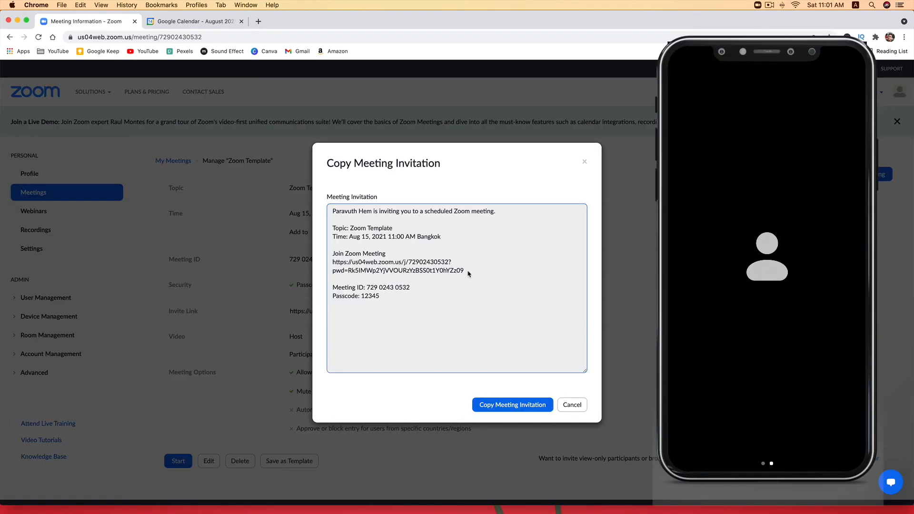
left_click_drag(466, 271, 328, 262)
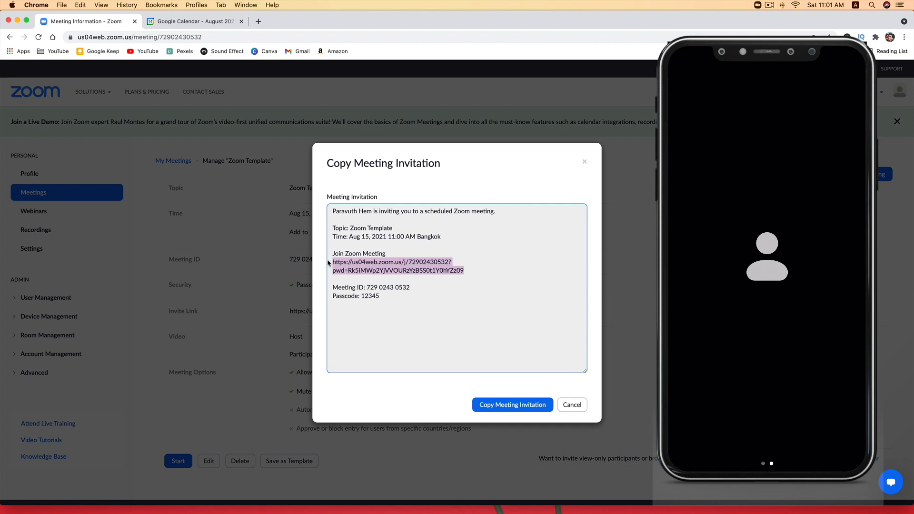
left_click(207, 22)
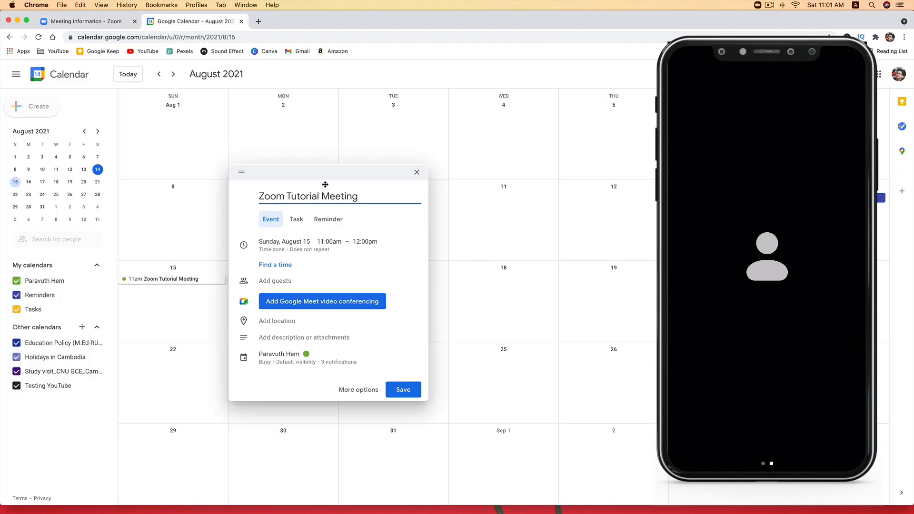
Step: Paste the Zoom join link as the event's location and save the event
left_click(265, 324)
right_click(270, 334)
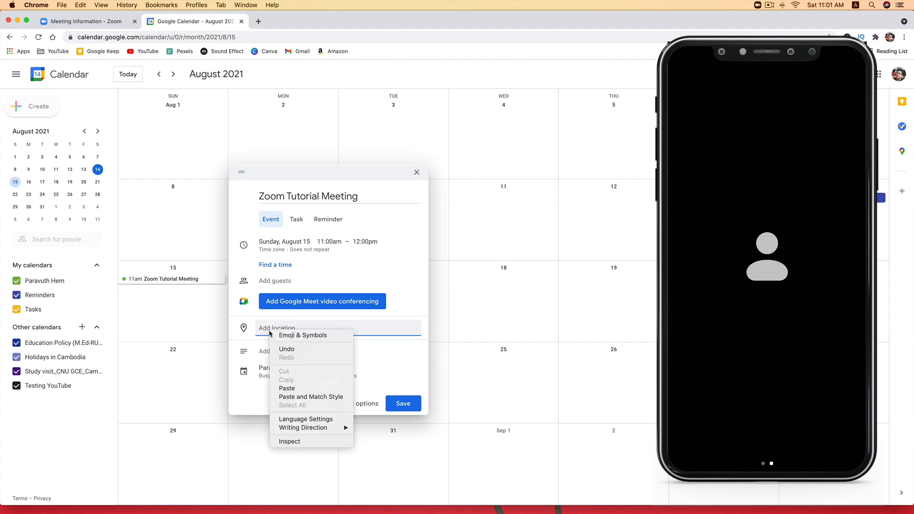
left_click(286, 388)
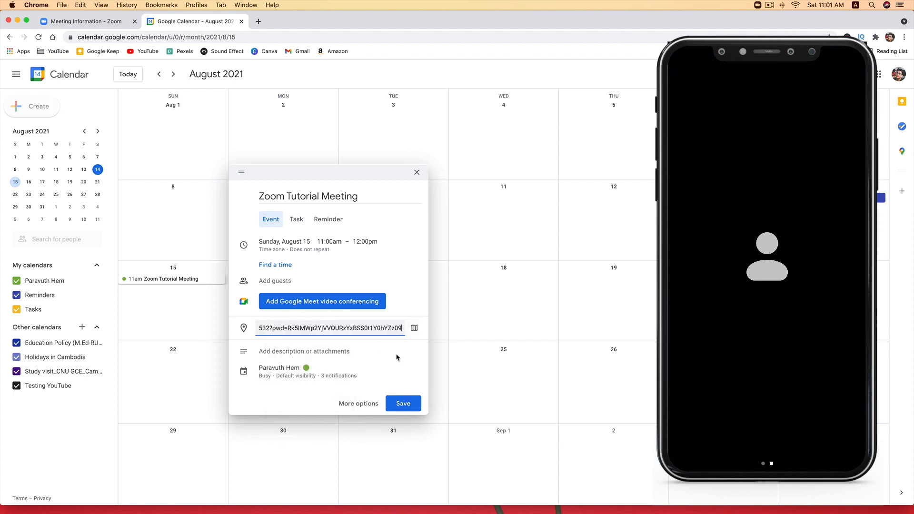
left_click(392, 405)
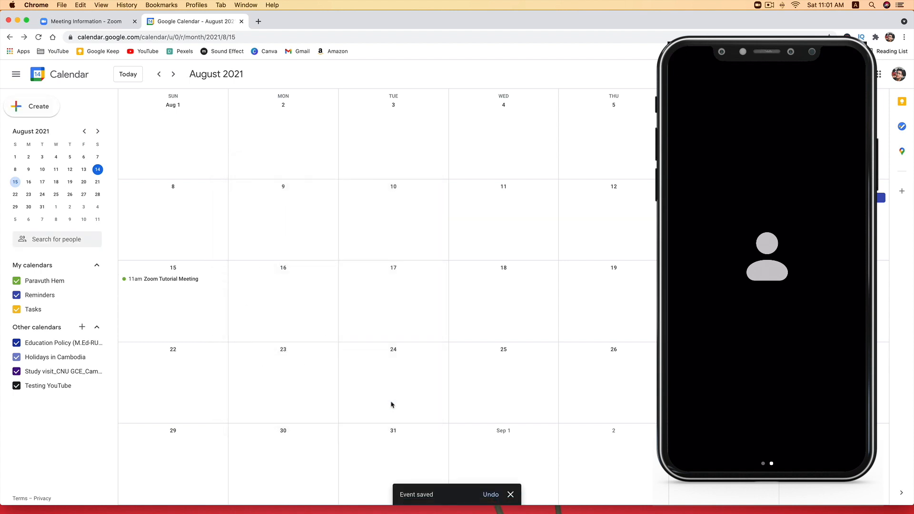
Step: Check that the saved link opens Zoom's launch page, declining the zoom.us prompt
left_click(183, 281)
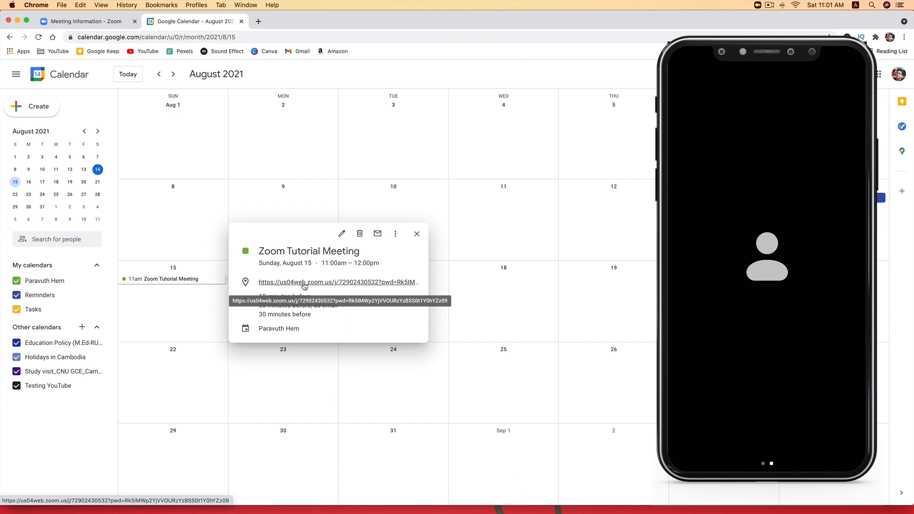
left_click(304, 284)
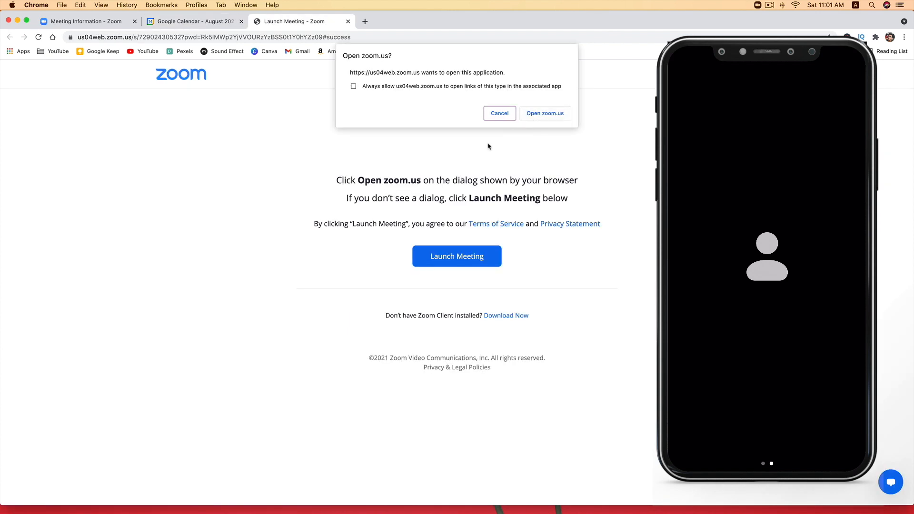
left_click(505, 116)
left_click(188, 23)
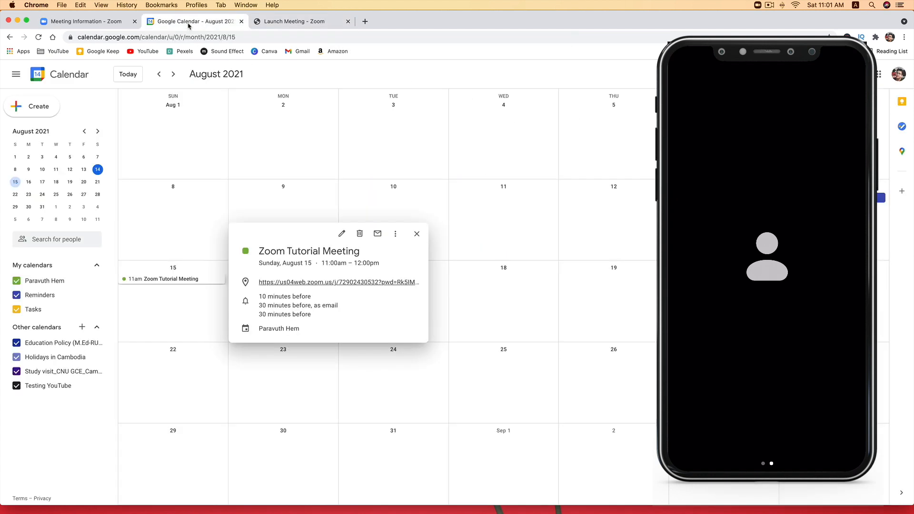
Step: Select the Meeting ID and Passcode lines from the Zoom invitation text for copying
left_click(114, 27)
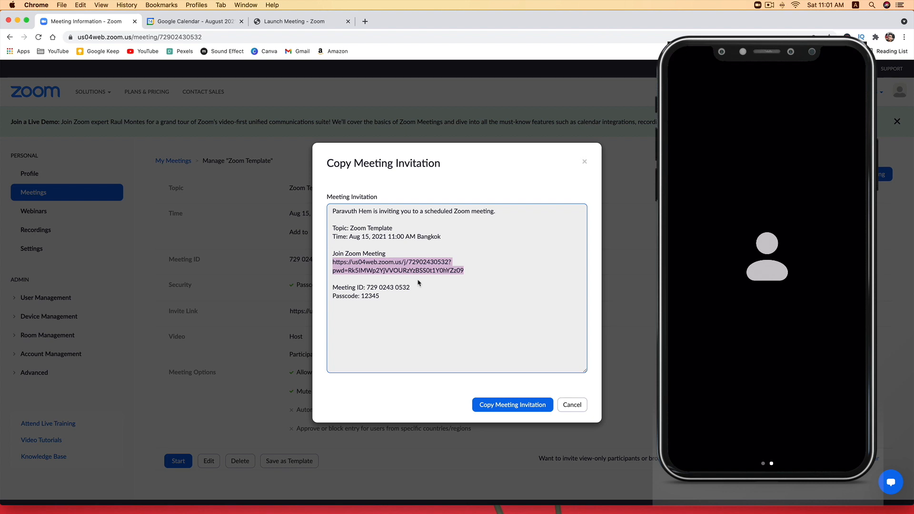
left_click_drag(391, 299, 329, 290)
key("super+c")
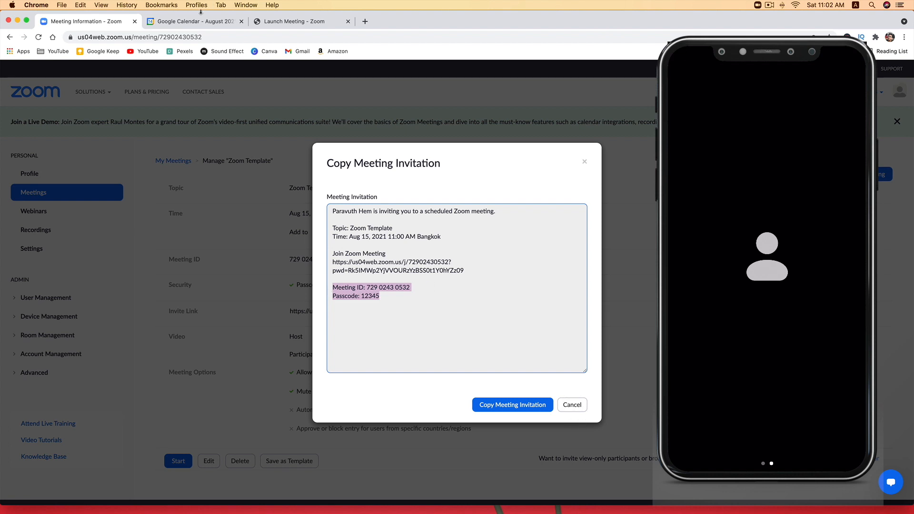
left_click(190, 24)
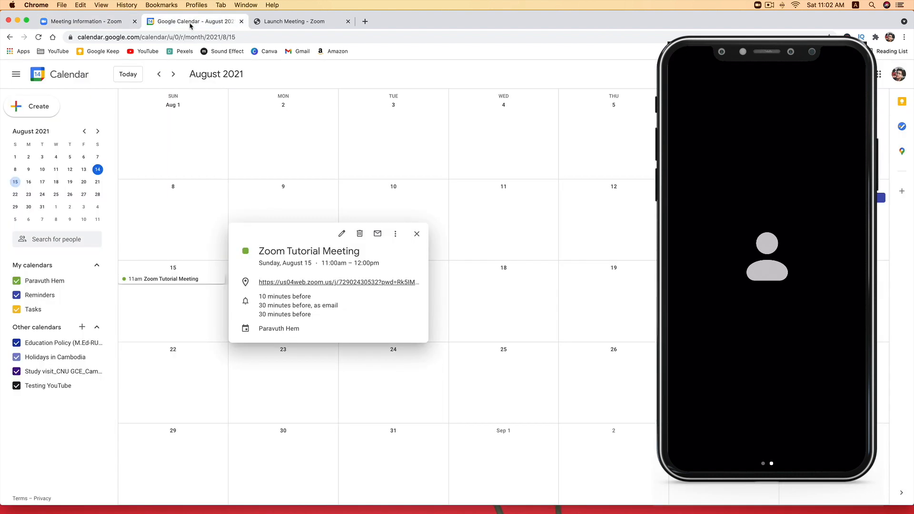
Step: Paste the meeting ID and passcode into the Zoom Tutorial Meeting description and save
left_click(341, 233)
left_click(73, 363)
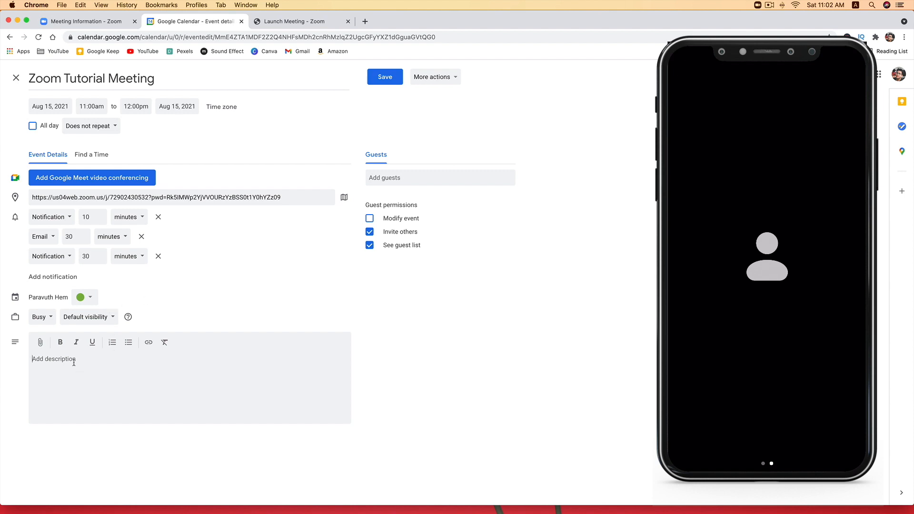
key("super+v")
left_click(385, 77)
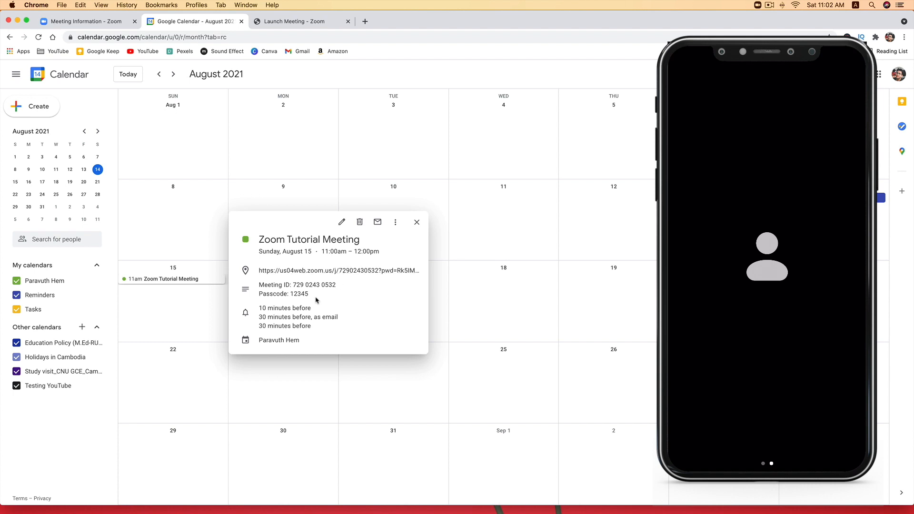
left_click(517, 253)
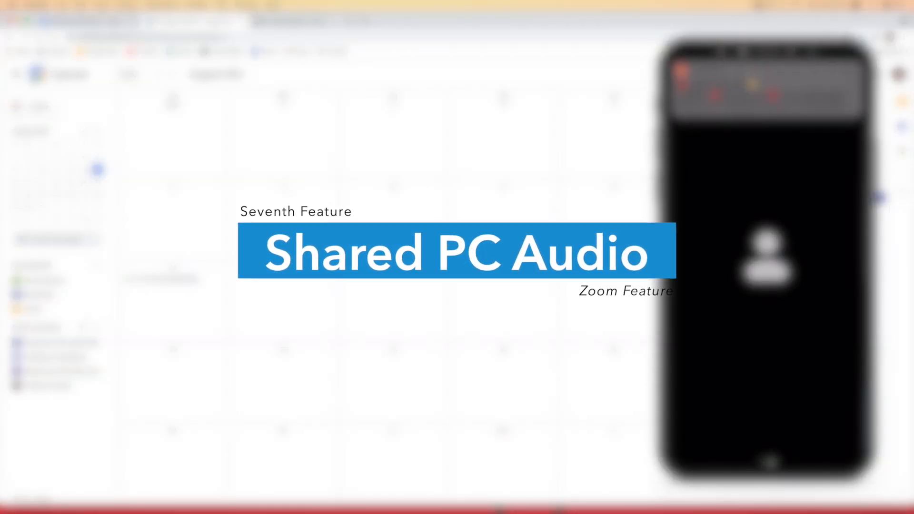
Step: Share the Google Chrome calendar window into the Zoom meeting with Share sound enabled
key("ctrl+Up")
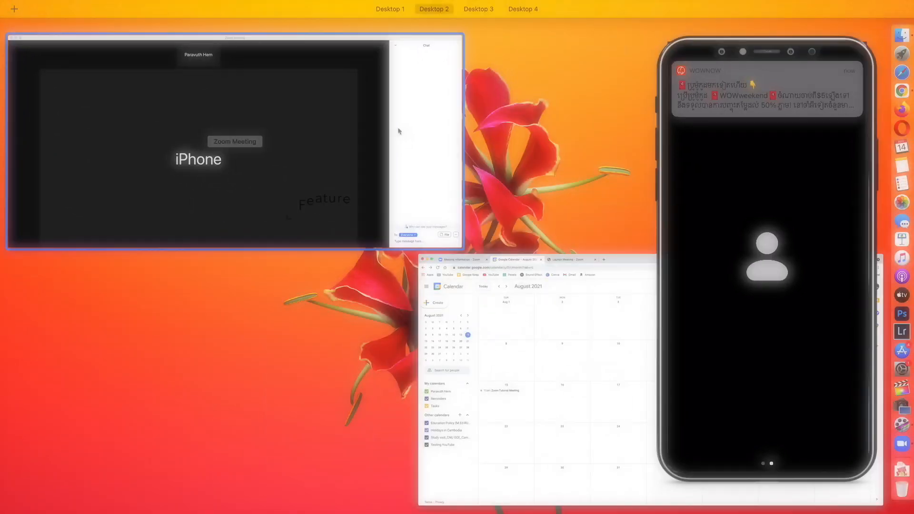
left_click(288, 180)
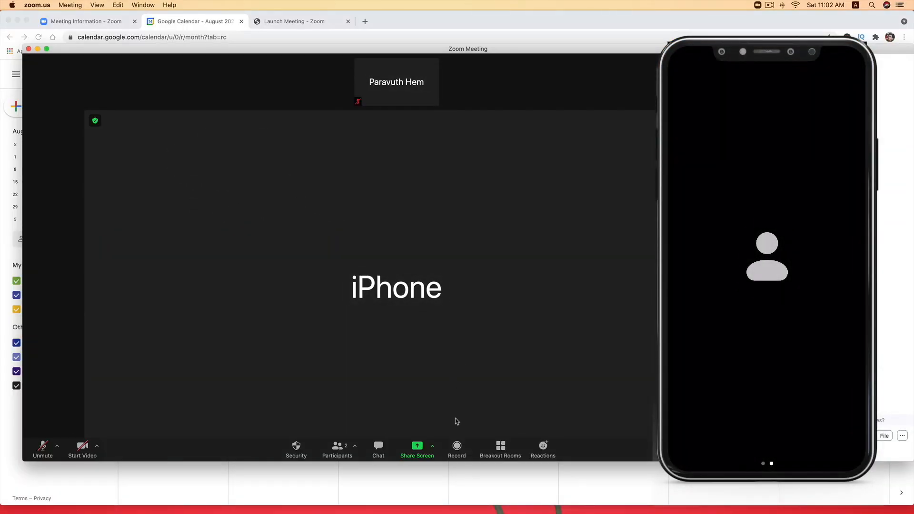
left_click(413, 453)
left_click(259, 387)
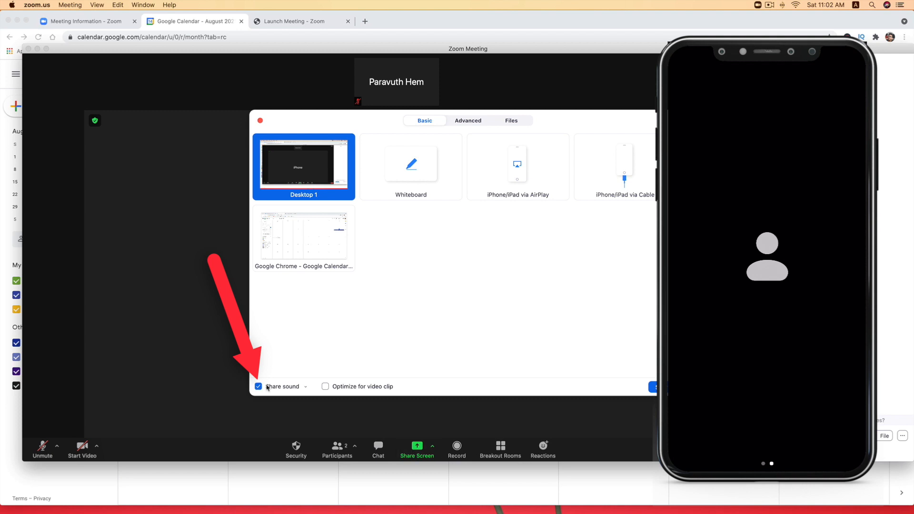
double_click(307, 229)
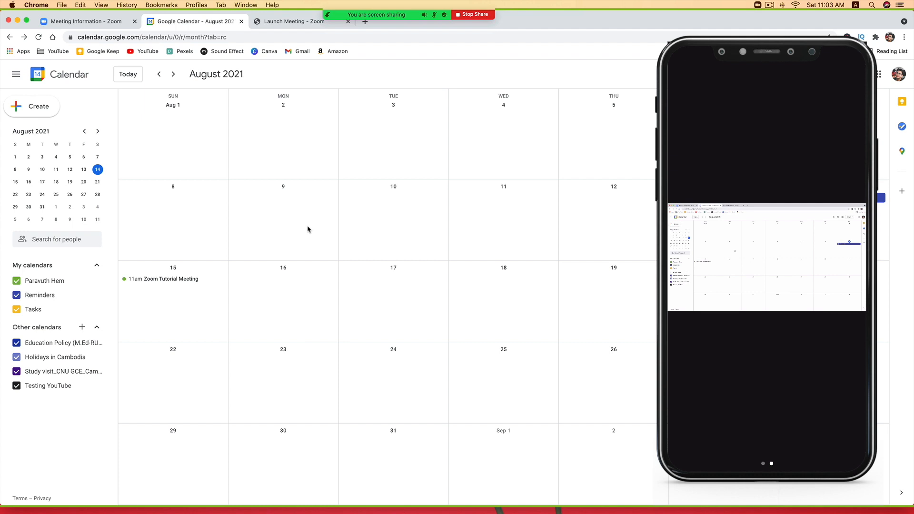
Step: Start a new share of Computer Audio only from the Advanced sharing options
mouse_move(399, 17)
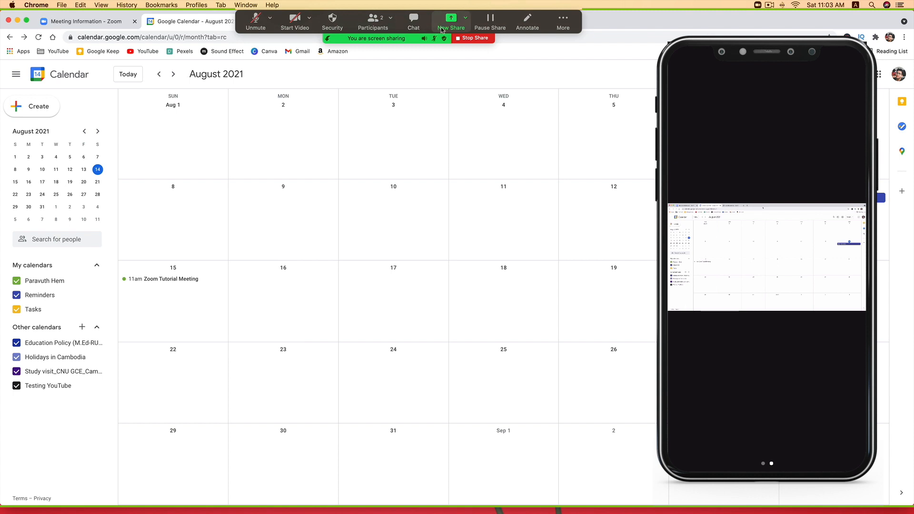
left_click(442, 30)
left_click(449, 126)
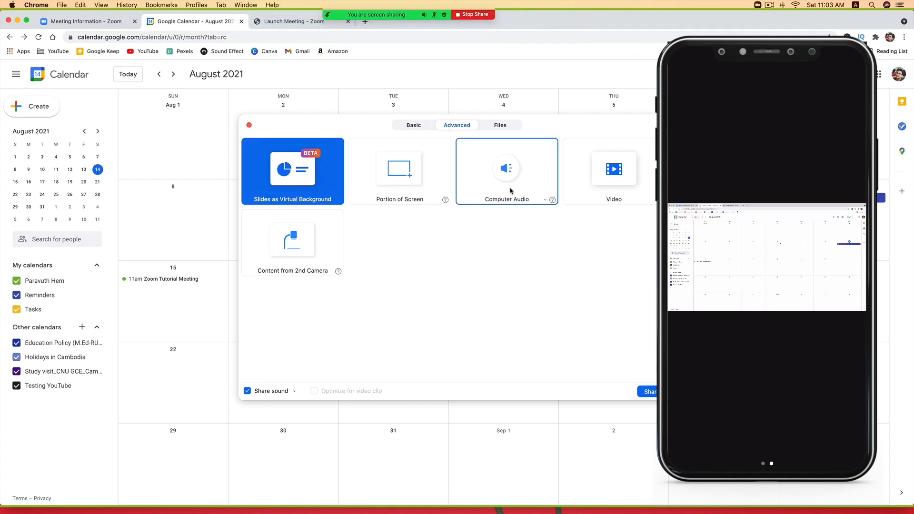
double_click(527, 177)
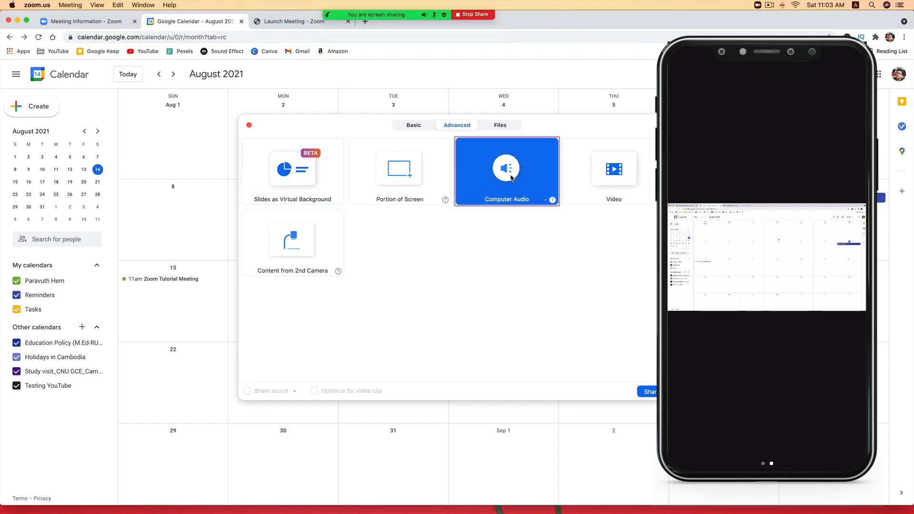